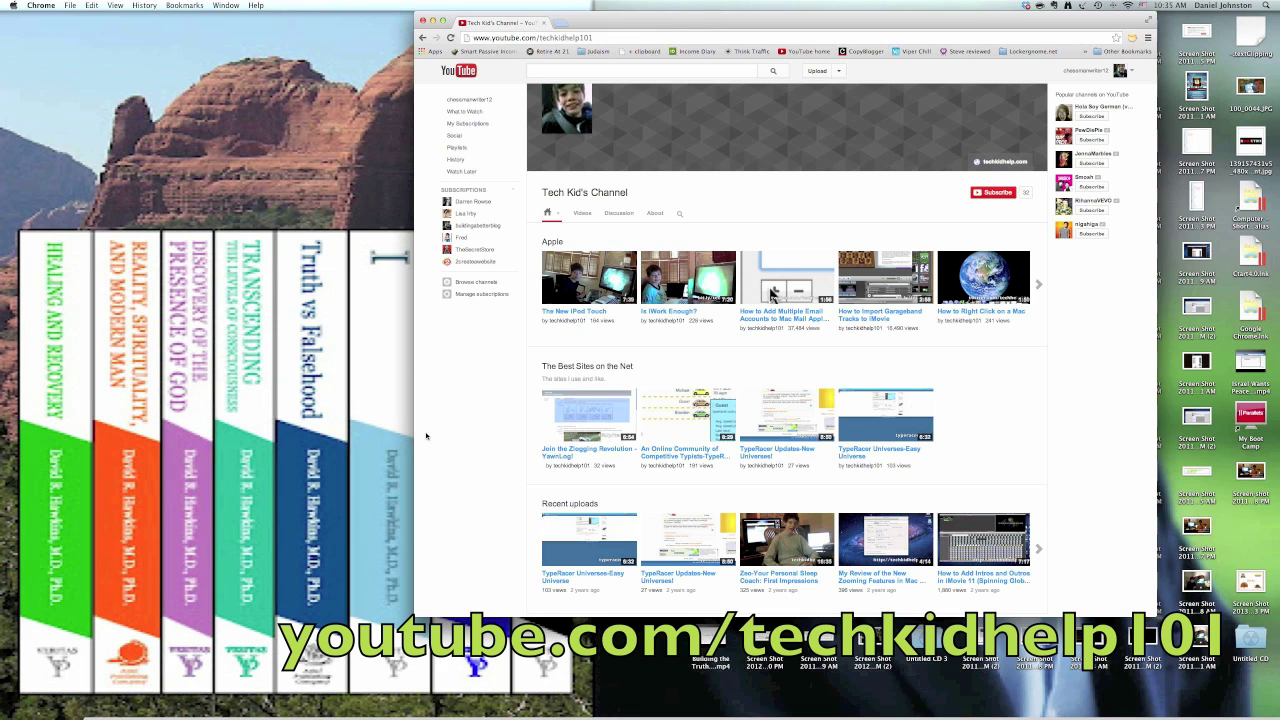
# Open audible.com in a new browser tab and go to the account's library of purchased audiobooks.
pyautogui.press('super+t')
pyautogui.write('audible')
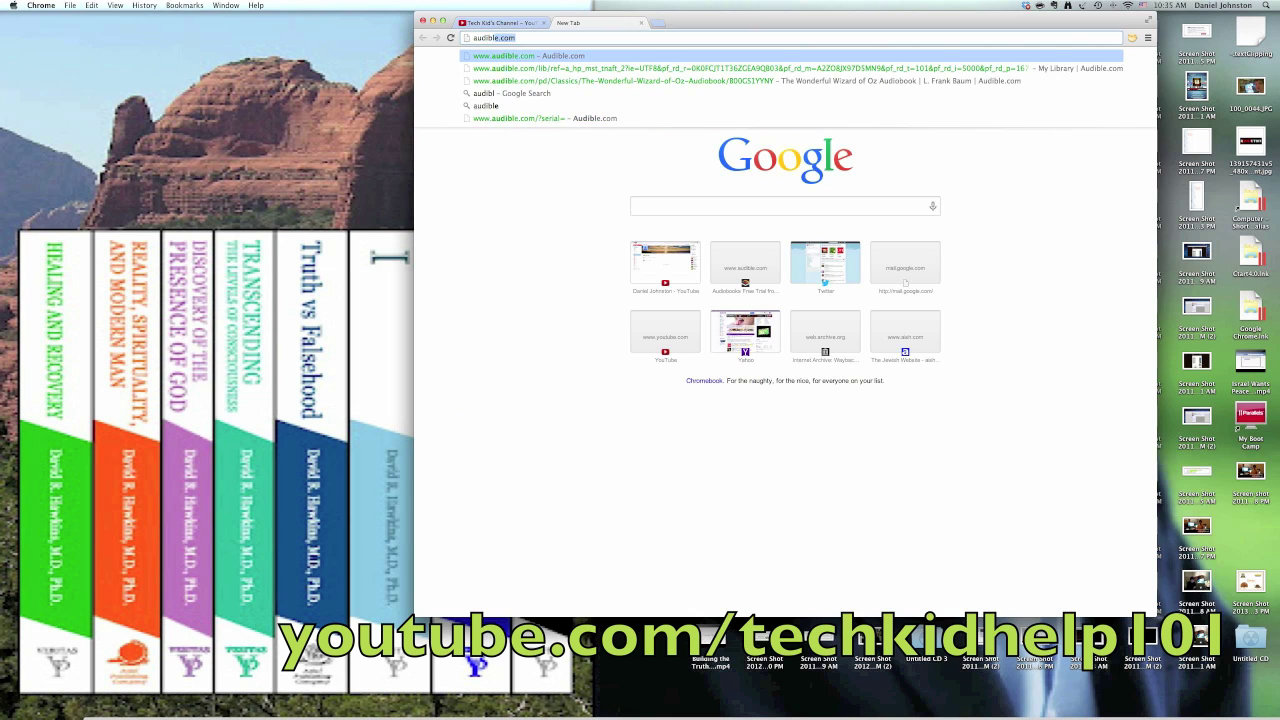
pyautogui.press('Return')
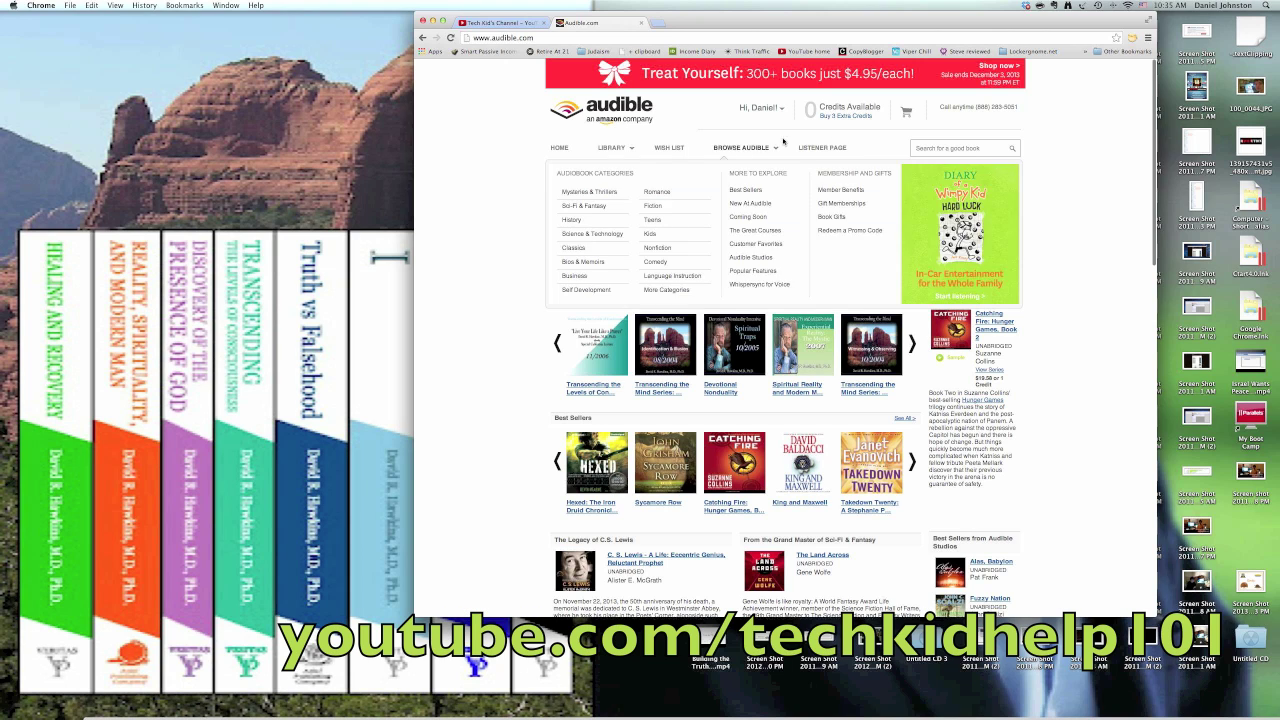
pyautogui.moveTo(614, 151)
pyautogui.click(600, 173)
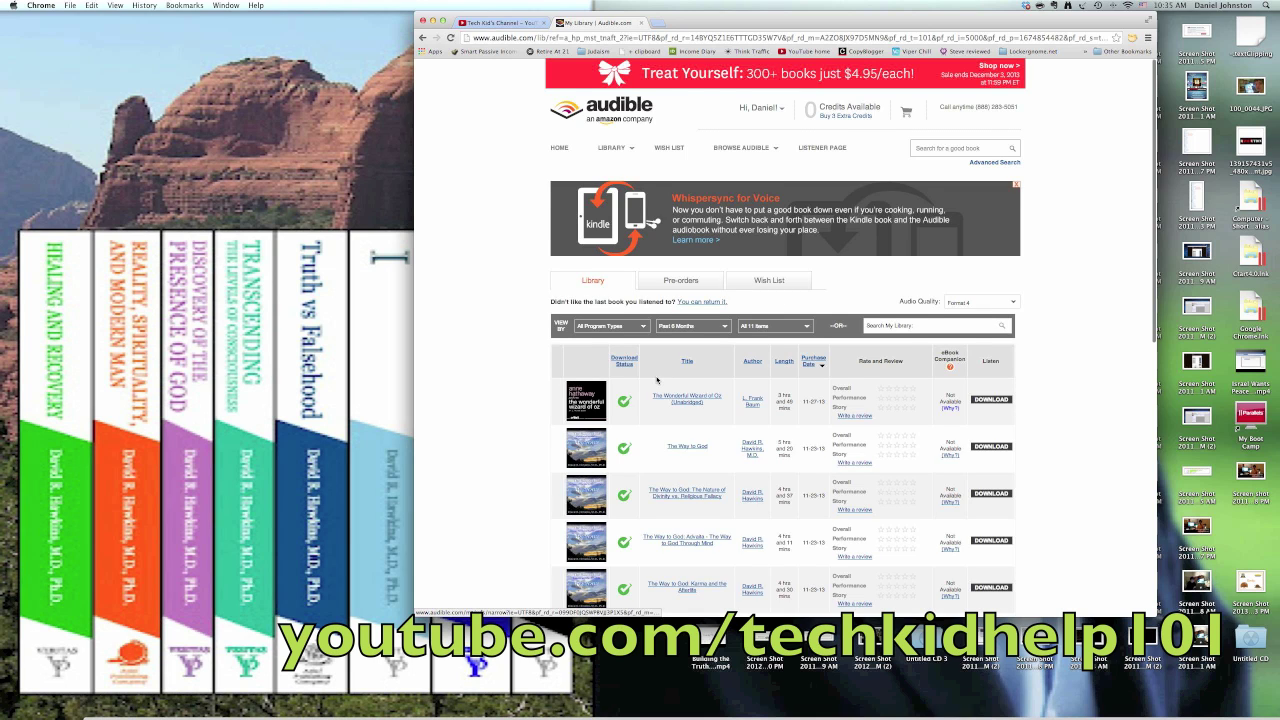
# Download The Wonderful Wizard of Oz (Unabridged) audiobook from the Audible library.
pyautogui.scroll(-1, 690, 380)
pyautogui.moveTo(697, 371)
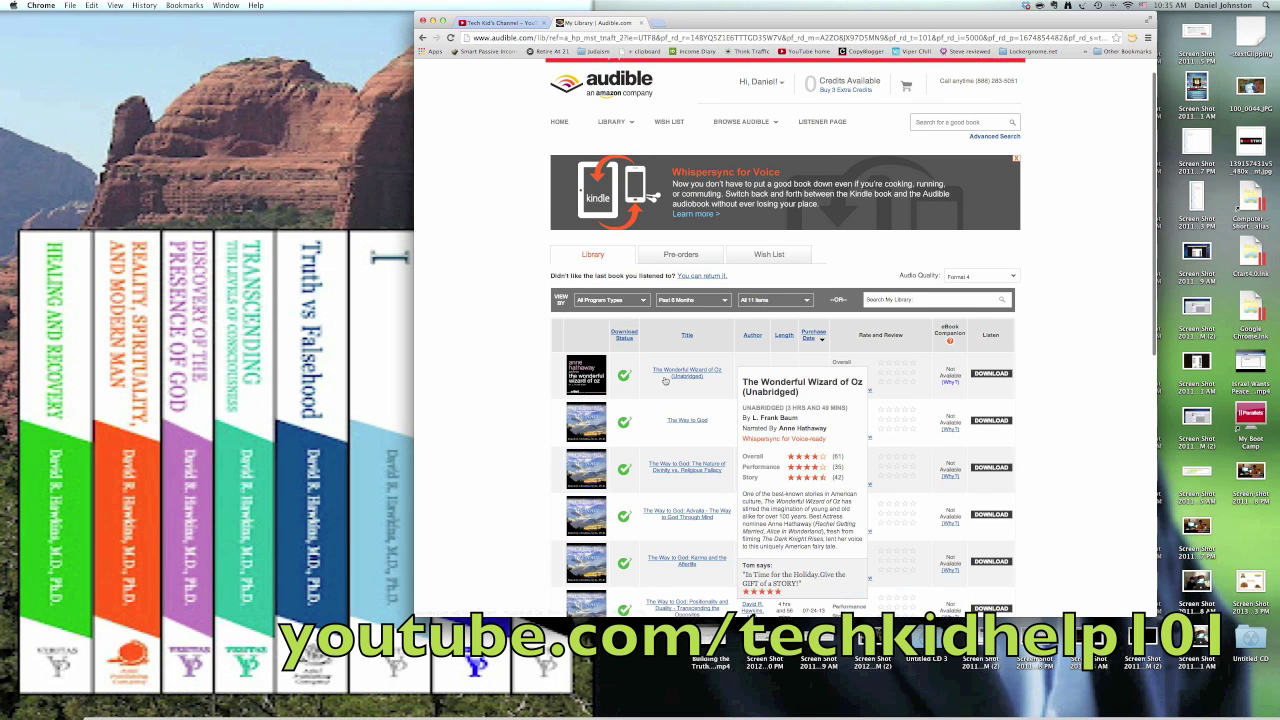
pyautogui.click(1000, 376)
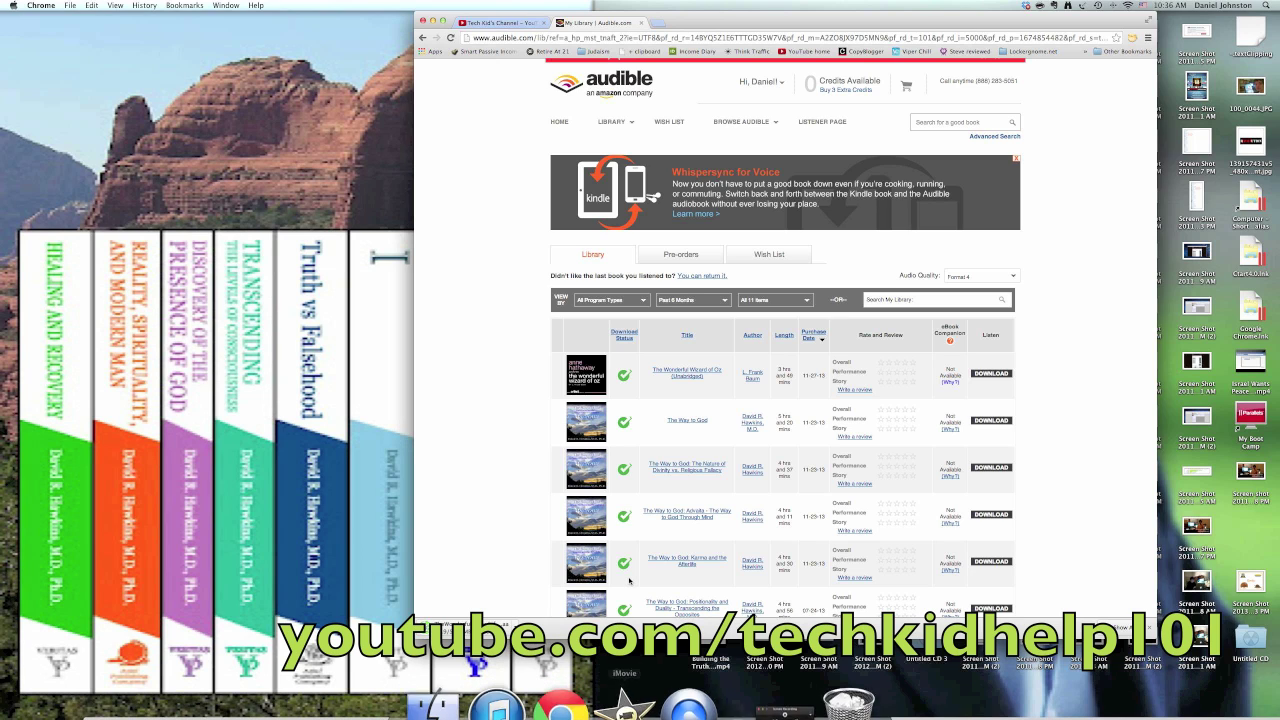
# Switch to iTunes and show the audiobooks in the Books library.
pyautogui.press('super+space')
pyautogui.write('iot')
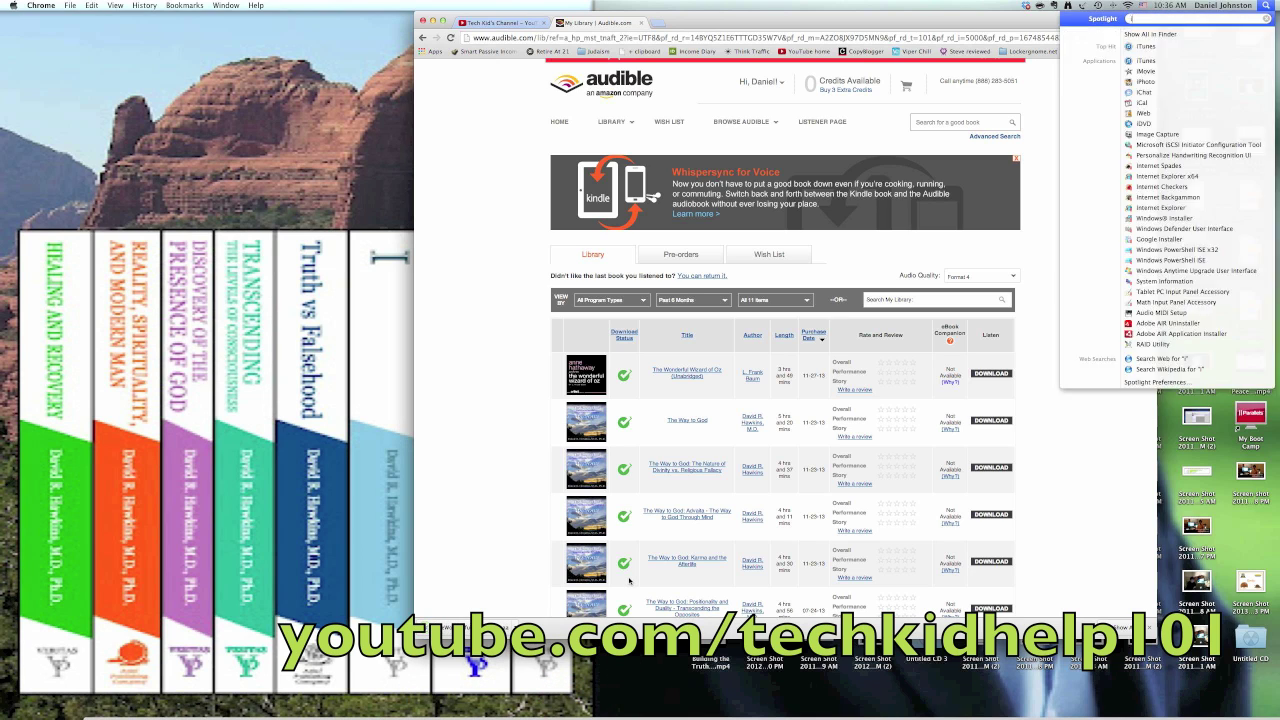
pyautogui.press('Escape')
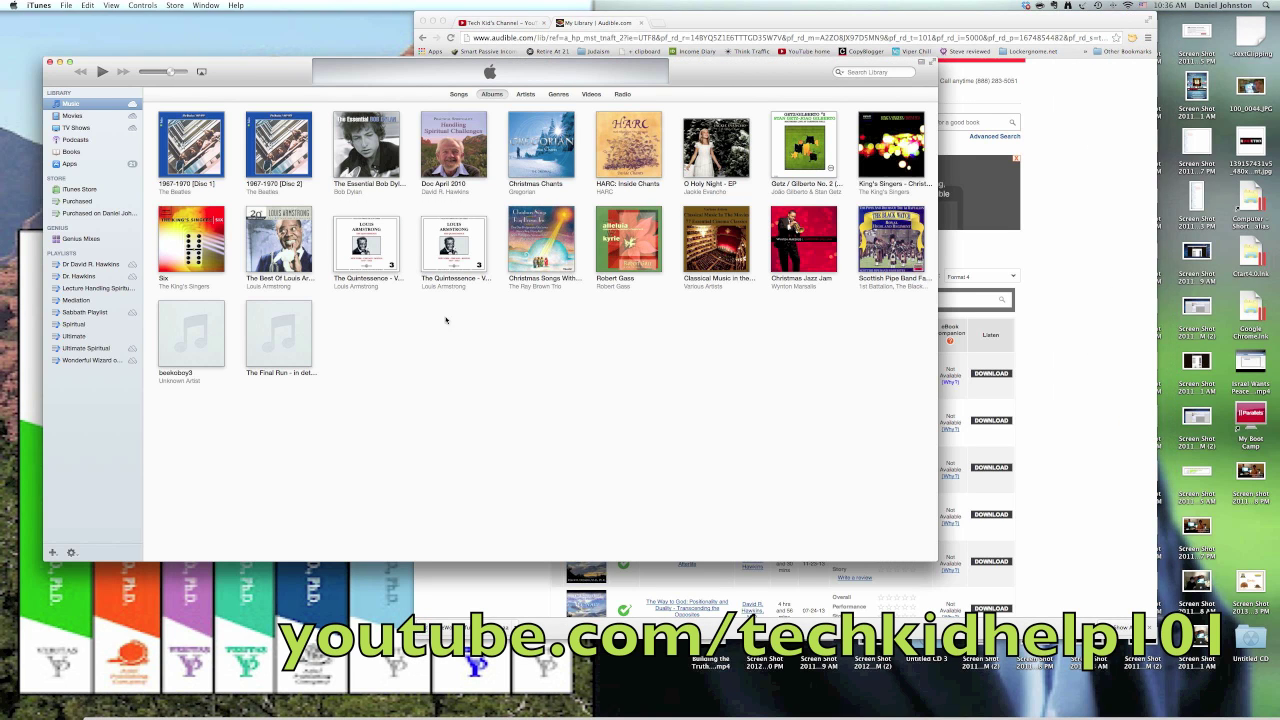
pyautogui.click(466, 590)
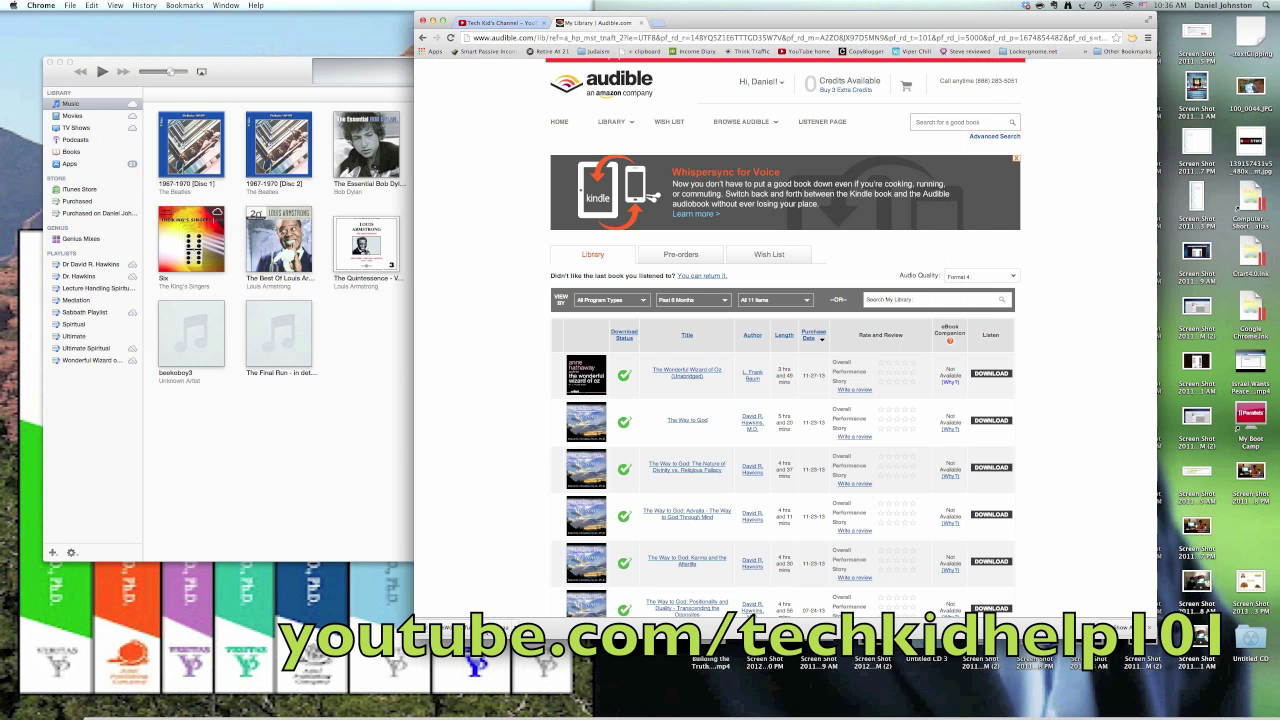
pyautogui.moveTo(396, 620); pyautogui.dragTo(271, 420)
pyautogui.click(306, 408)
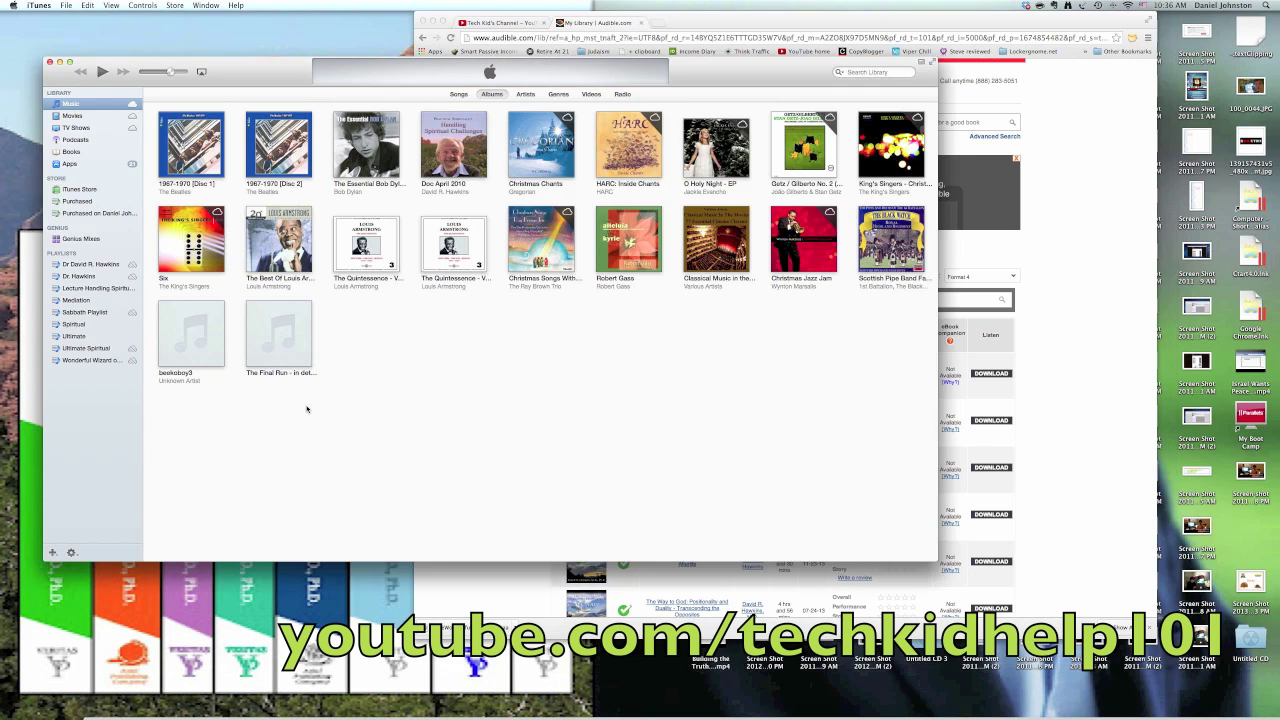
pyautogui.click(83, 152)
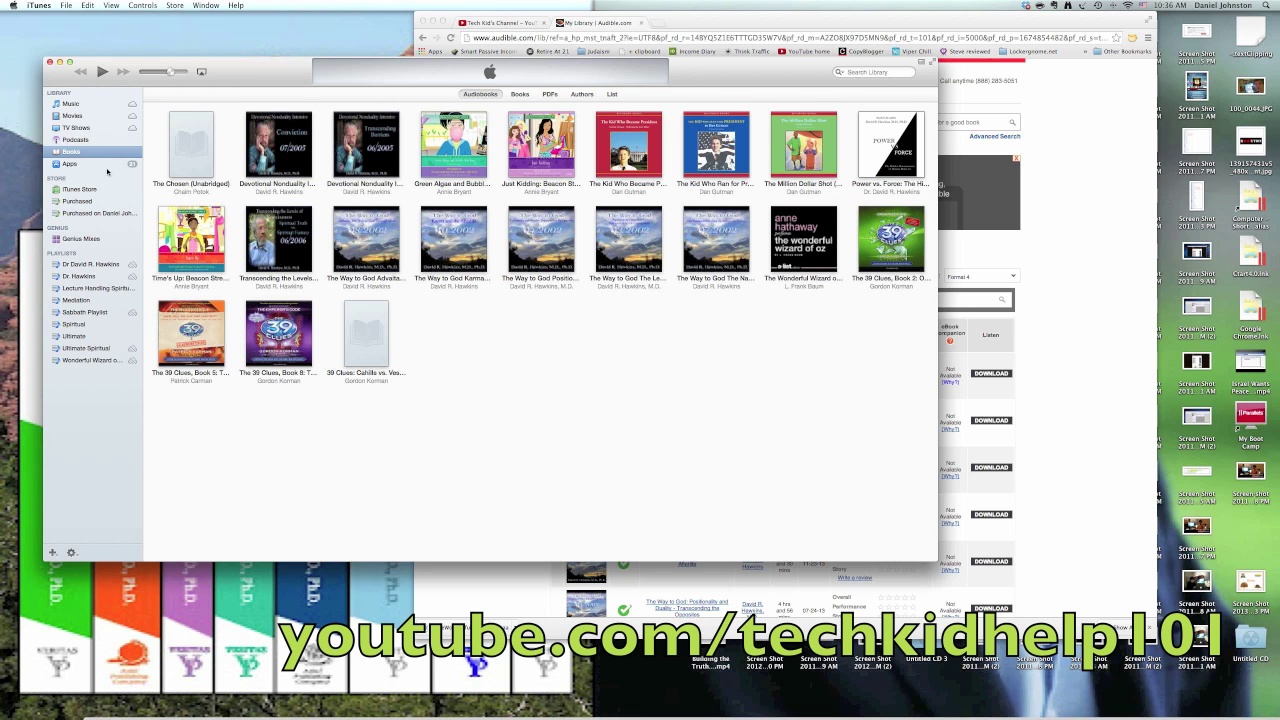
# Examine the file information of The Wonderful Wizard of Oz audiobook, then close it without changes.
pyautogui.rightClick(804, 239)
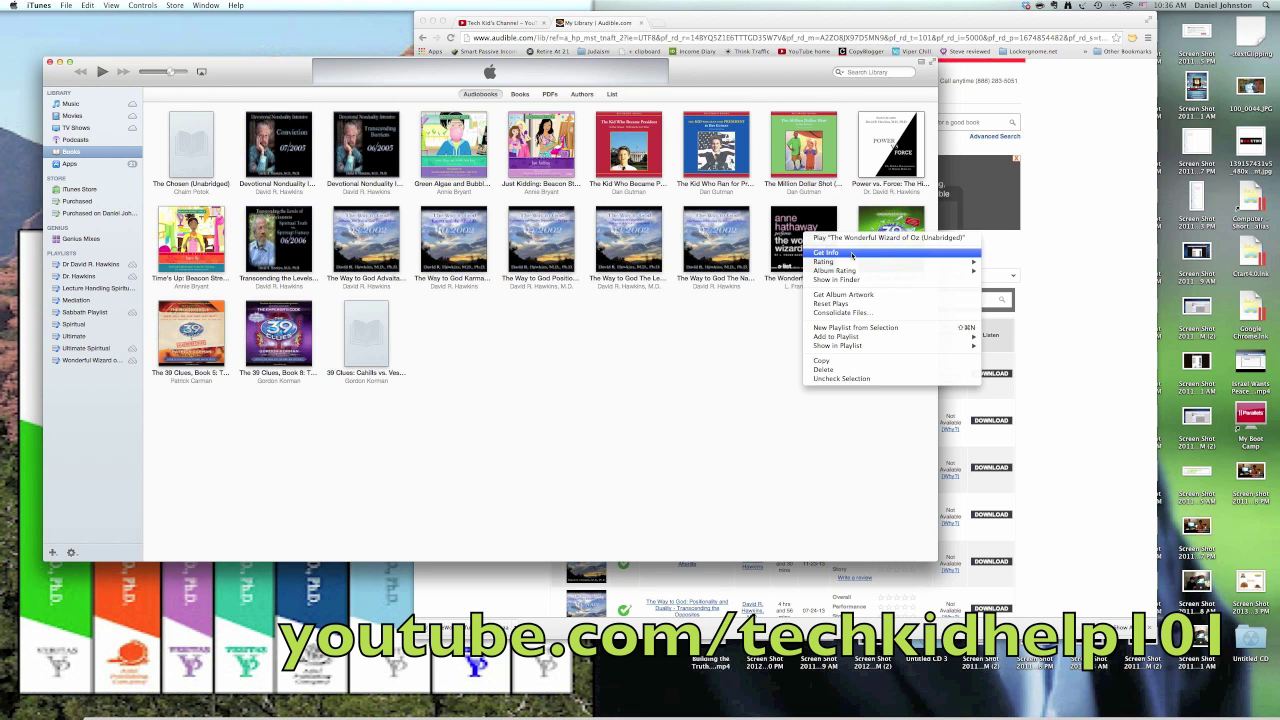
pyautogui.click(851, 256)
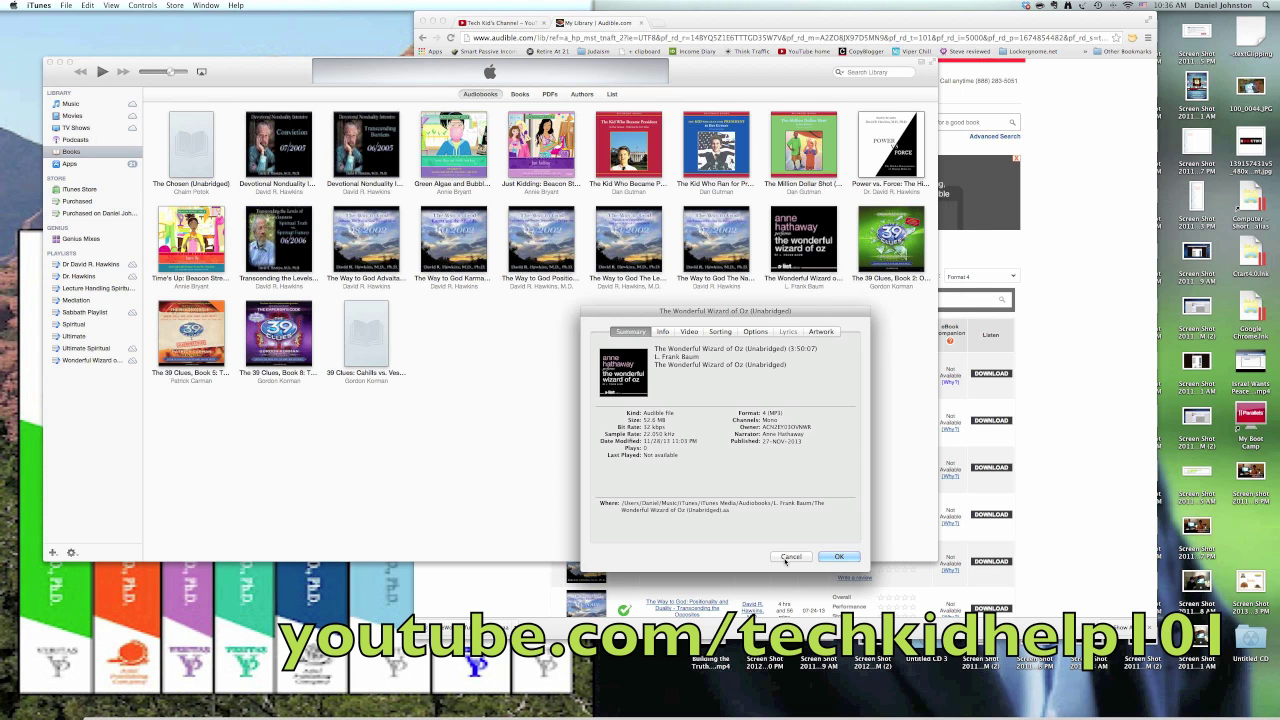
pyautogui.click(790, 557)
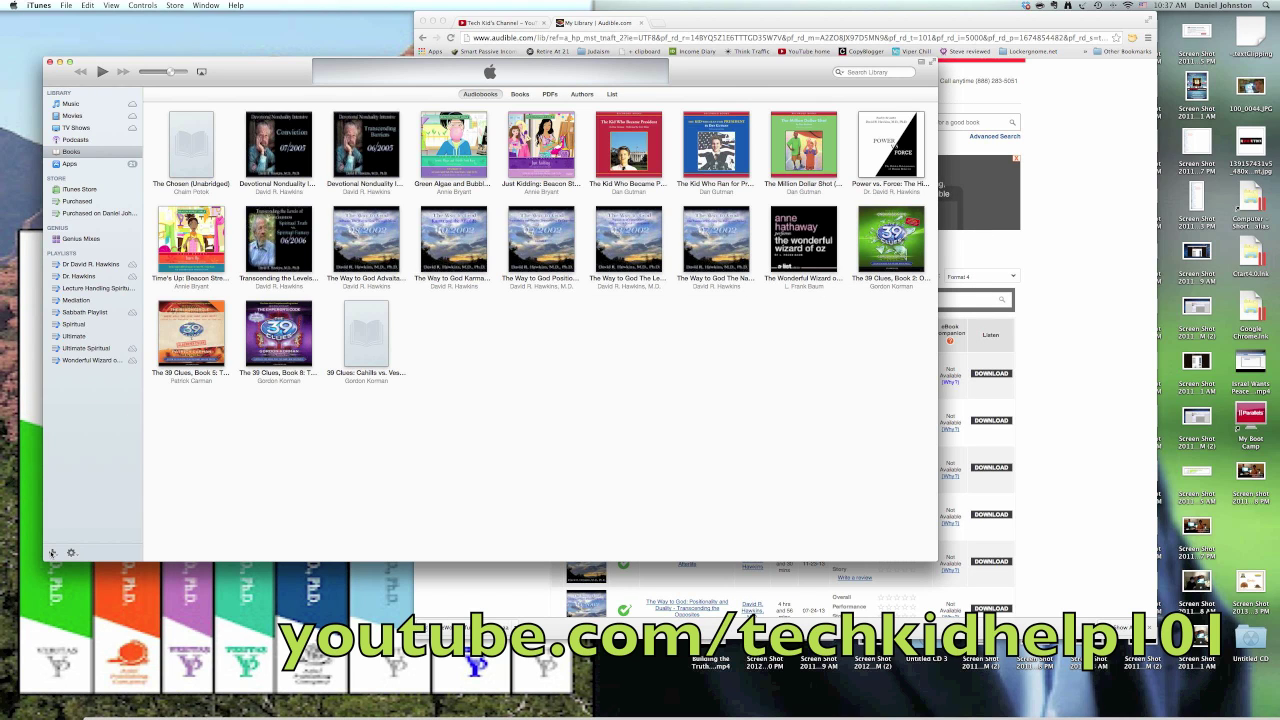
# Create a new empty playlist and check it against the existing Wonderful Wizard of Oz playlist.
pyautogui.click(52, 553)
pyautogui.click(75, 563)
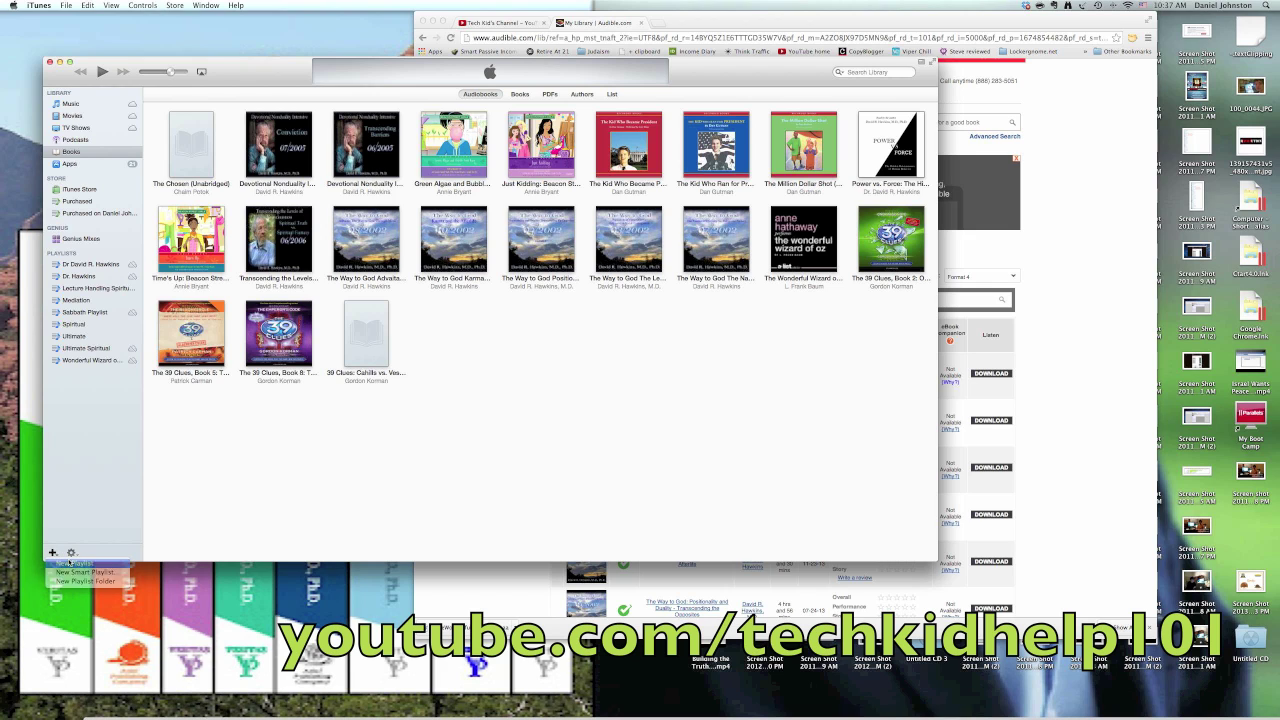
pyautogui.click(101, 374)
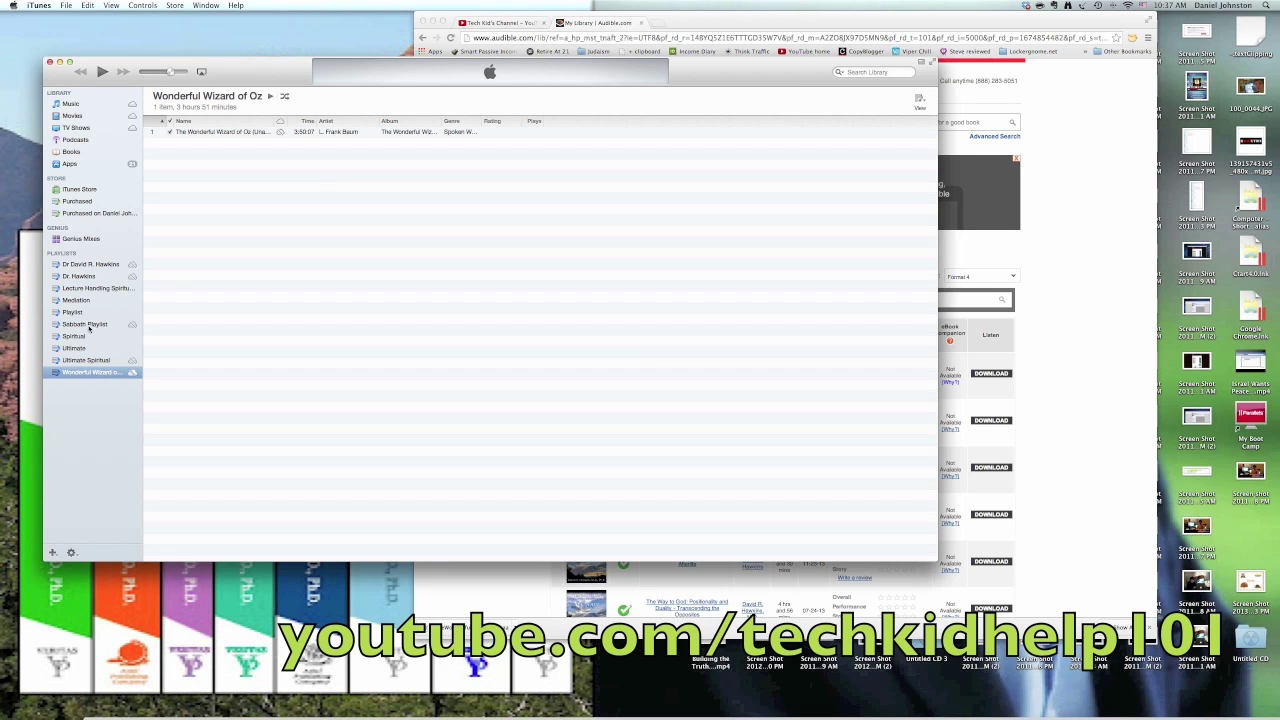
pyautogui.click(90, 313)
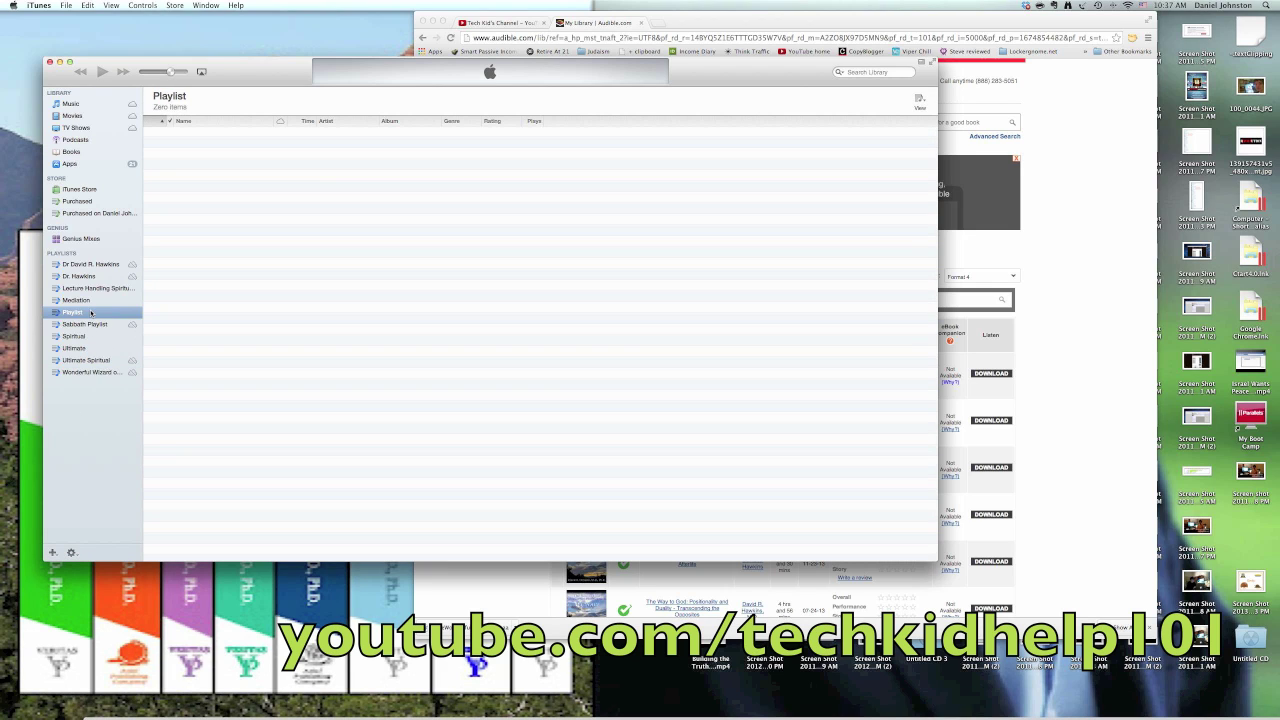
# Delete the old Wonderful Wizard of Oz playlist and confirm the deletion.
pyautogui.rightClick(94, 374)
pyautogui.click(110, 409)
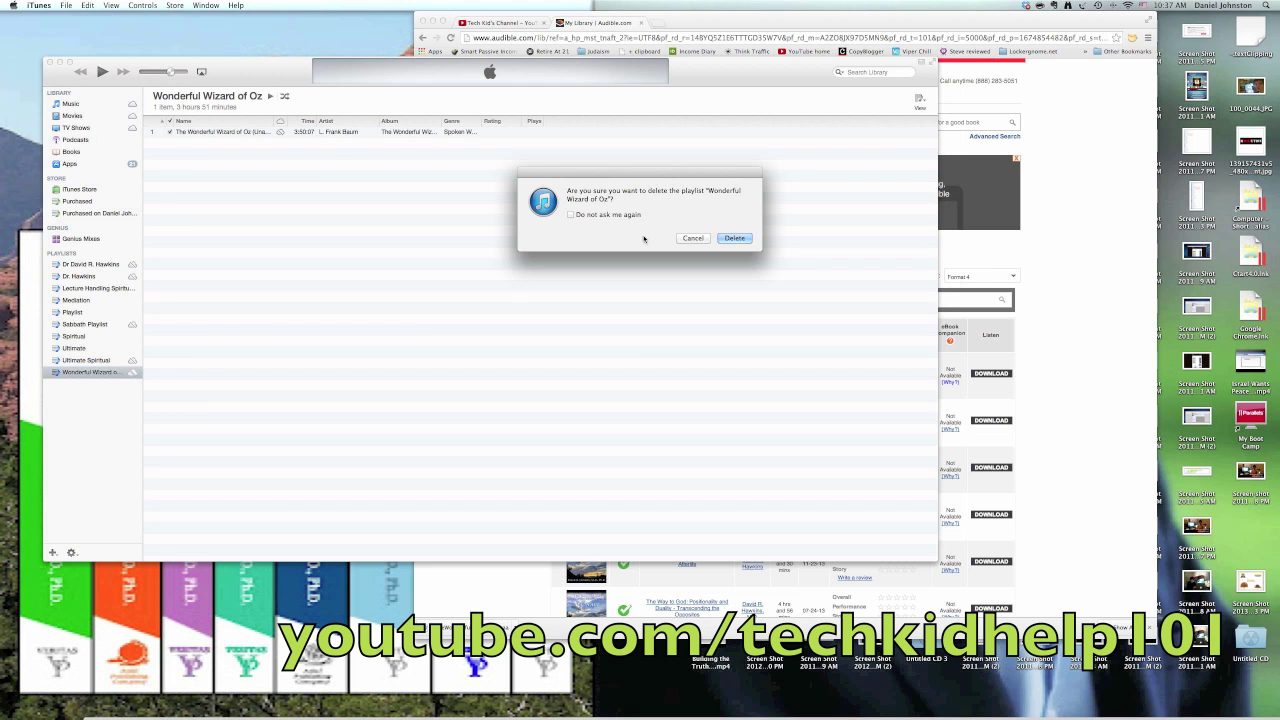
pyautogui.click(733, 238)
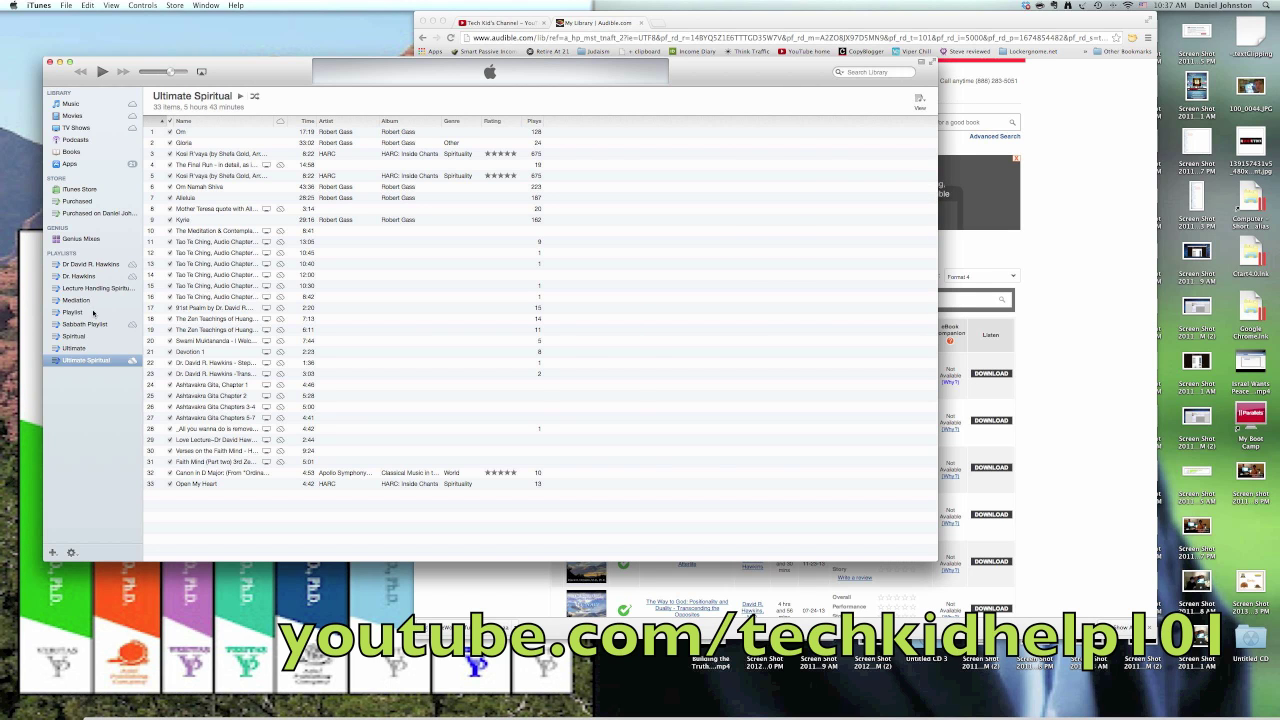
# Rename the new empty playlist as Wonderful Wizard of Oz.
pyautogui.click(93, 313)
pyautogui.click(173, 96)
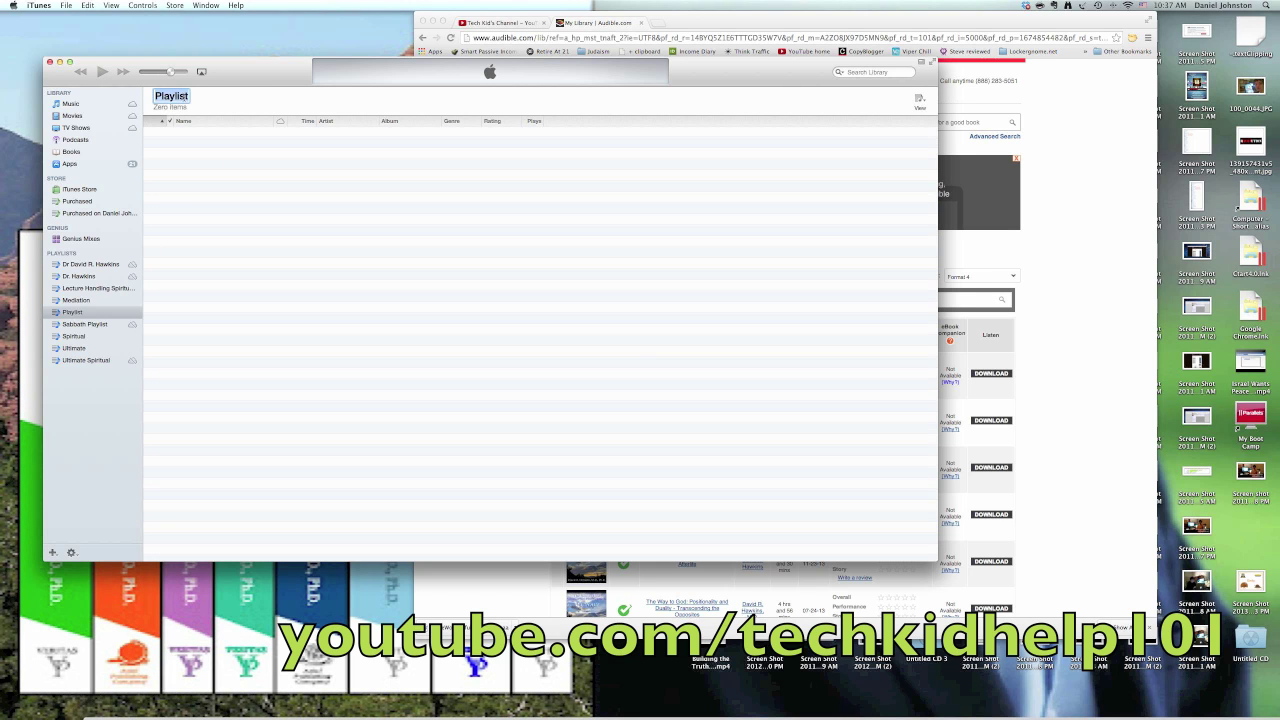
pyautogui.write('Wonderful Wizard of Oz')
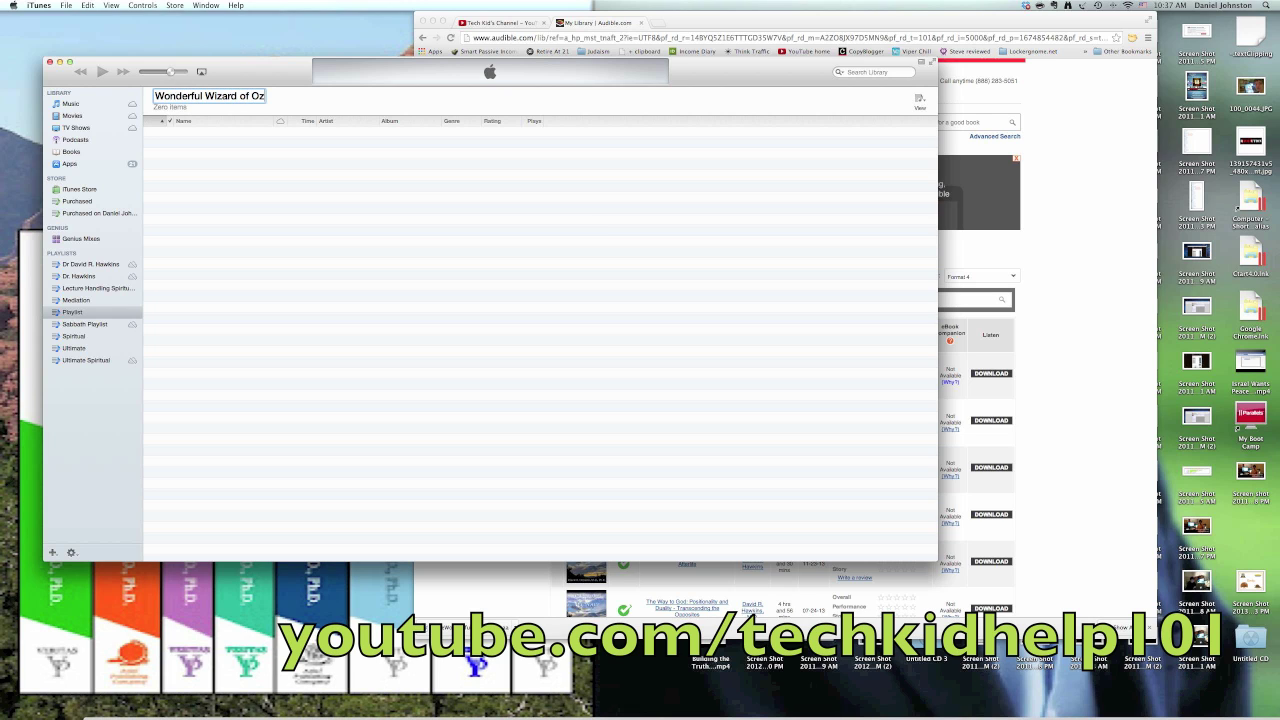
pyautogui.press('Return')
# Add The Wonderful Wizard of Oz audiobook from the Books library to the Wonderful Wizard of Oz playlist and open that playlist.
pyautogui.click(77, 154)
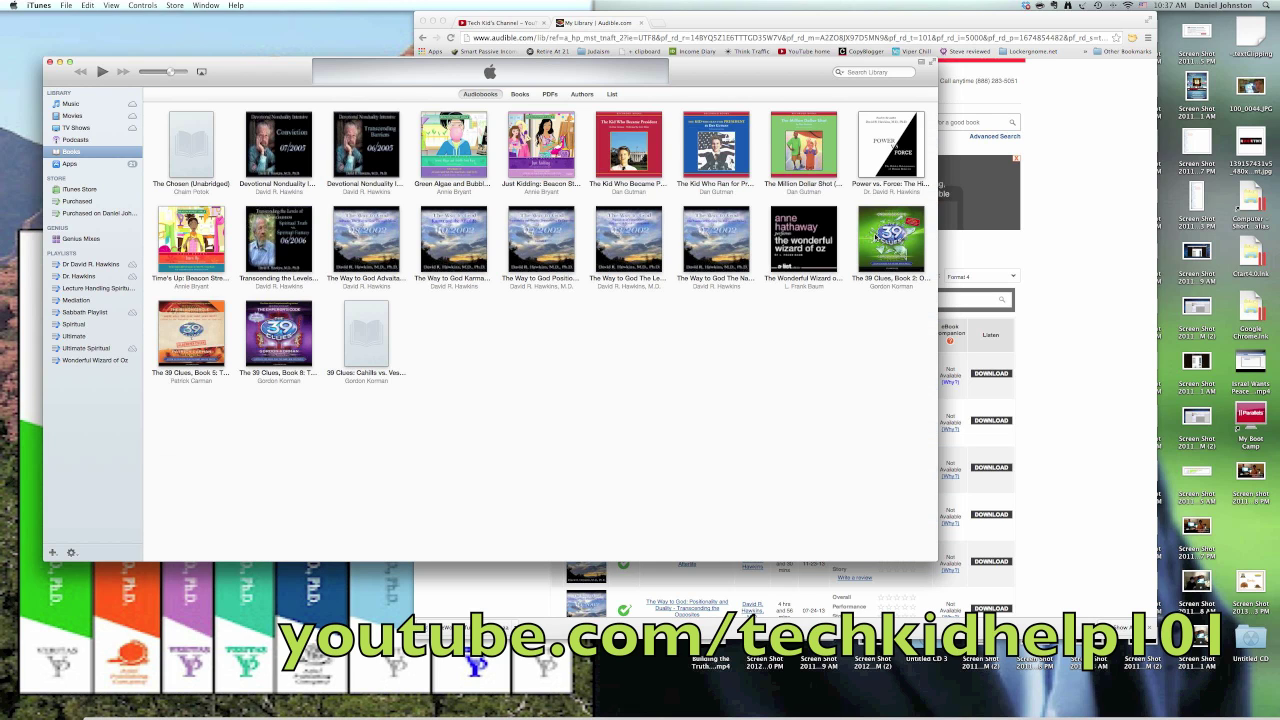
pyautogui.moveTo(805, 237); pyautogui.dragTo(96, 360)
pyautogui.click(104, 362)
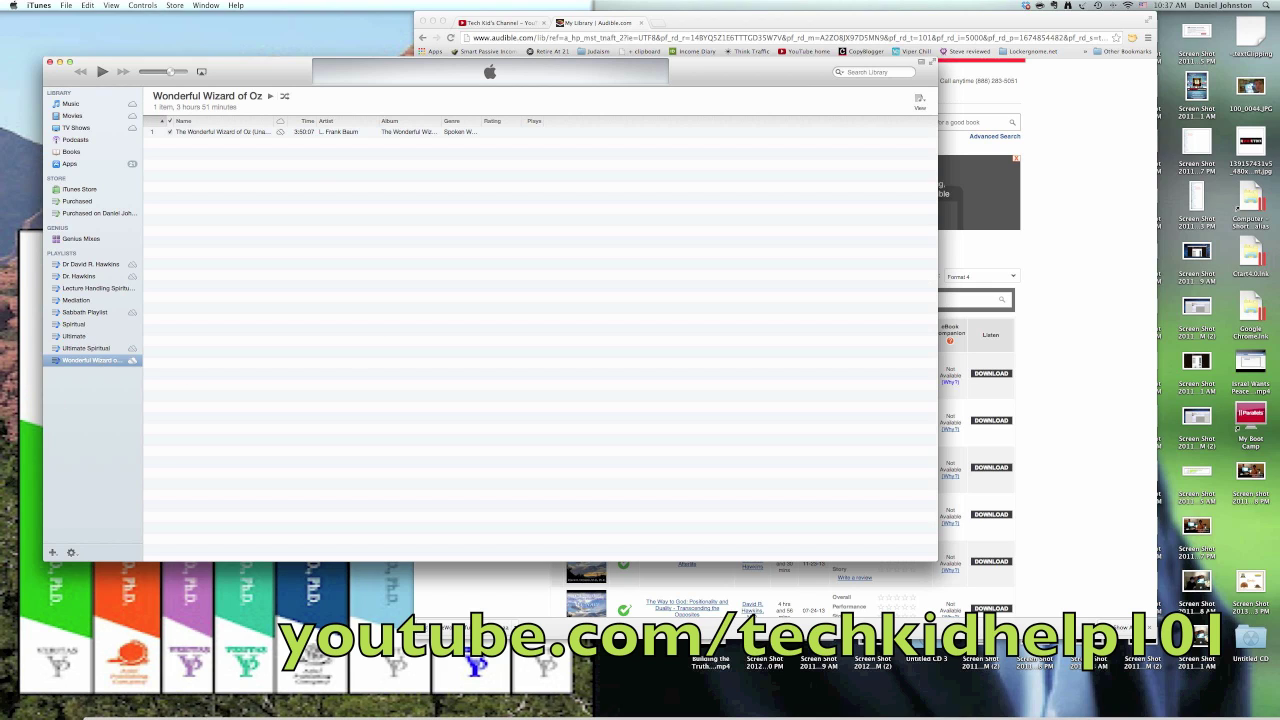
# Open the burn settings for the Wonderful Wizard of Oz playlist and choose Audio CD as the disc format.
pyautogui.click(236, 5)
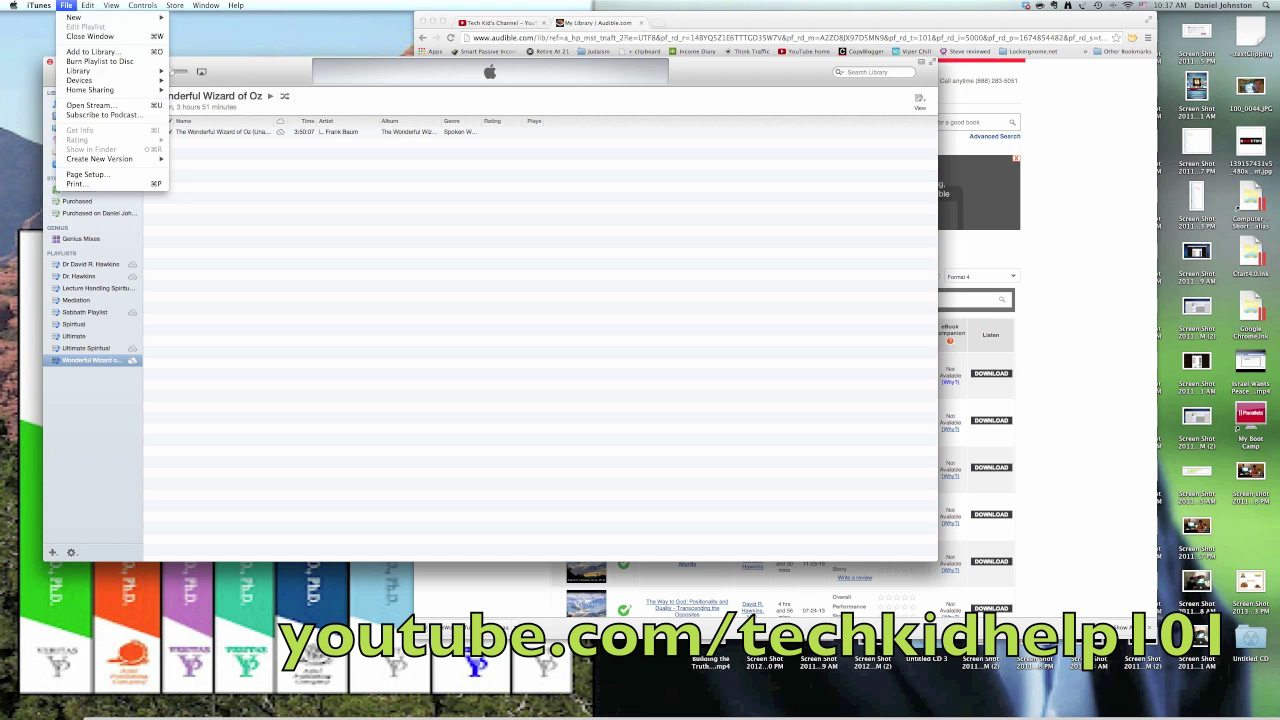
pyautogui.click(95, 61)
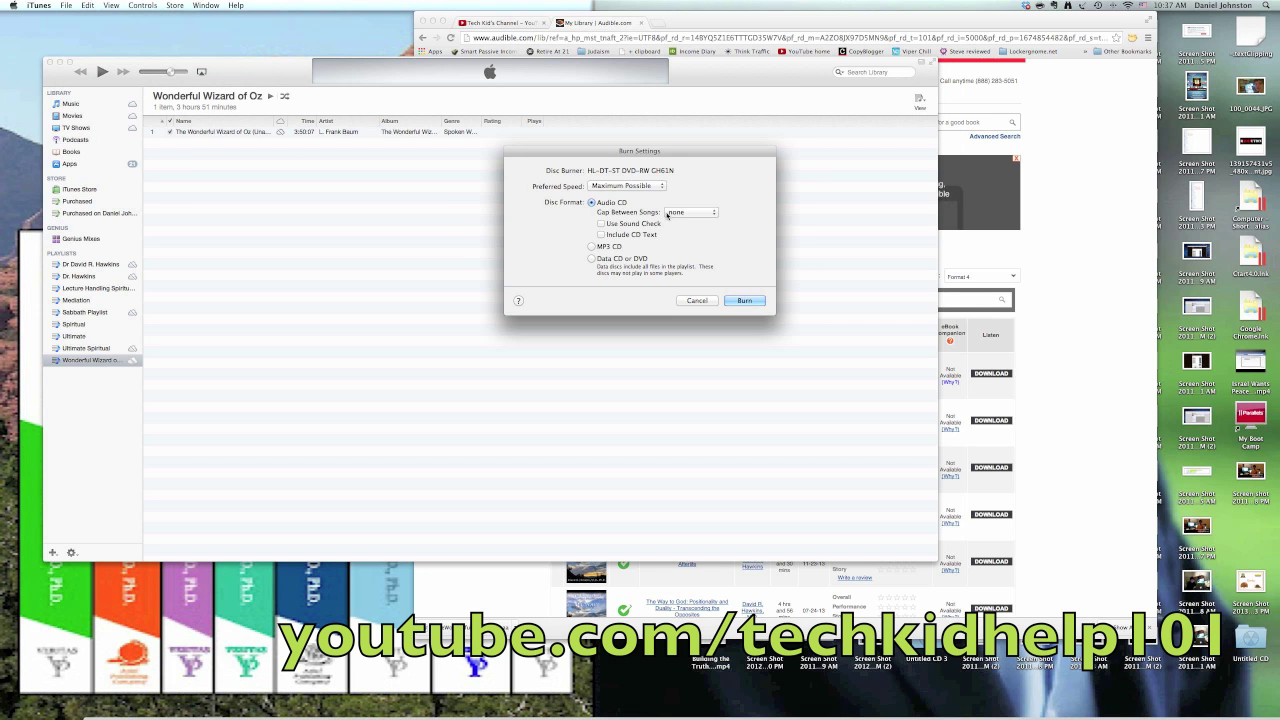
pyautogui.click(609, 259)
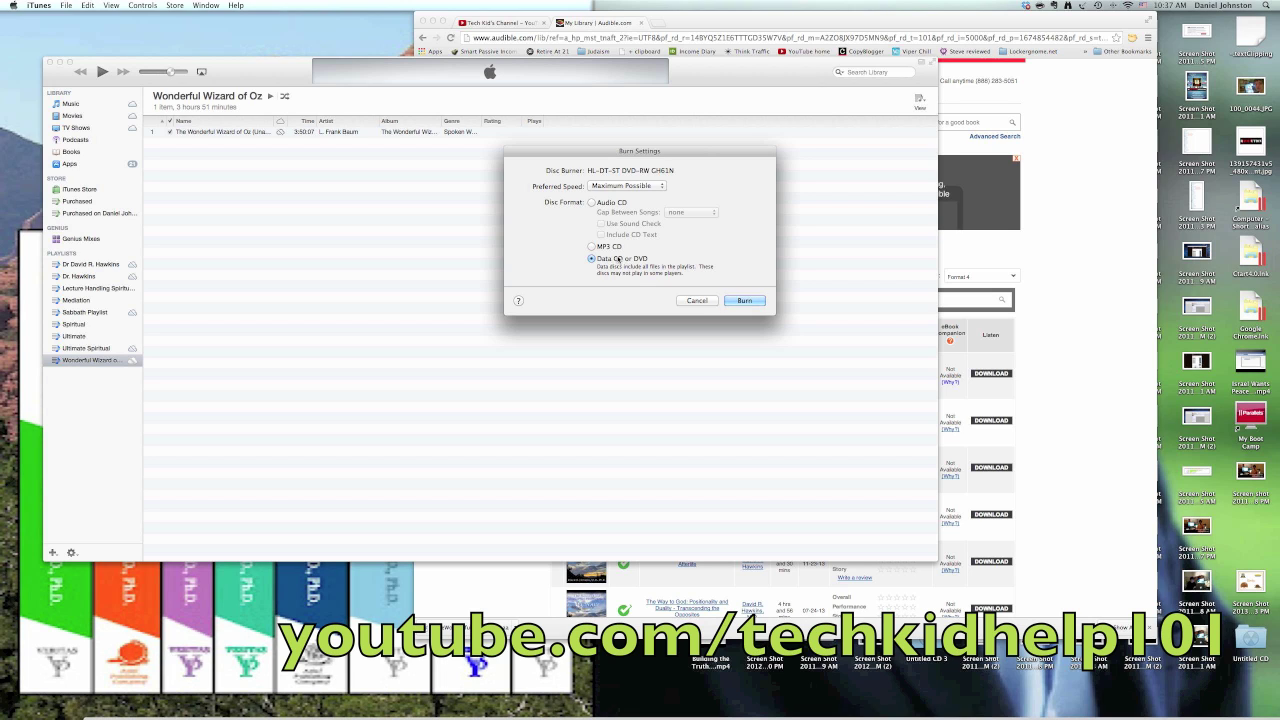
pyautogui.click(592, 246)
pyautogui.click(604, 203)
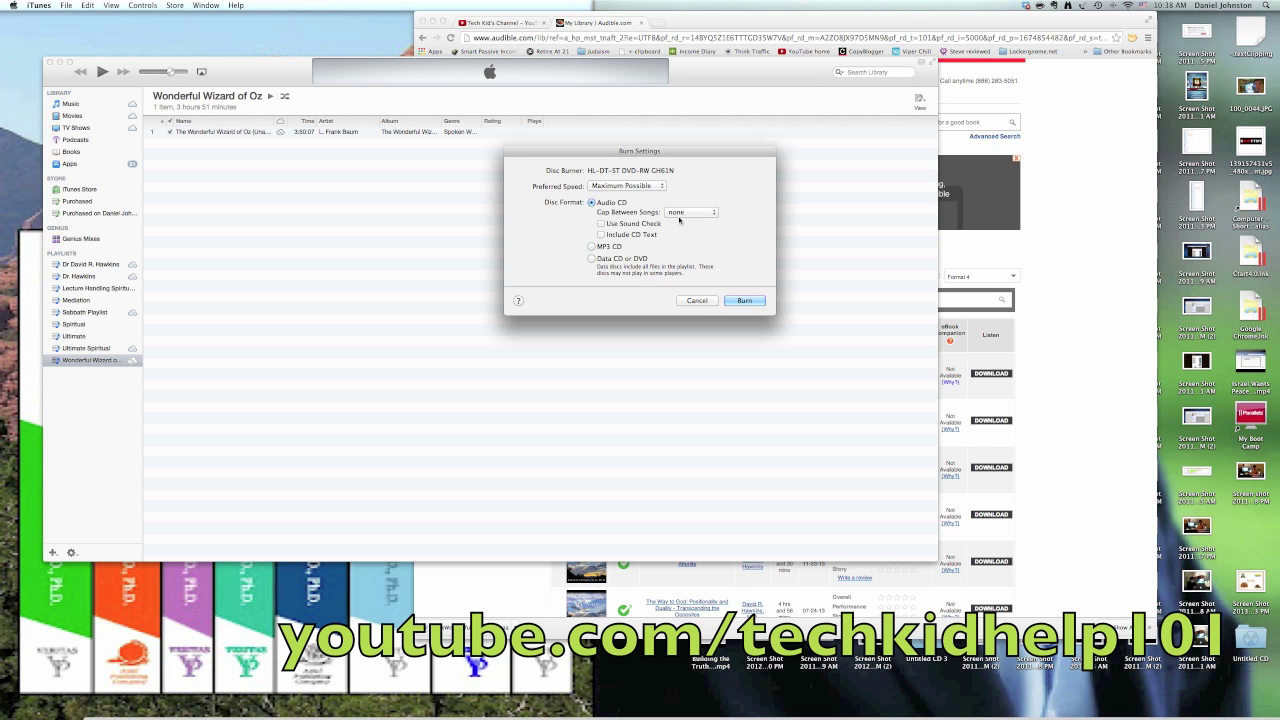
# Choose none as the gap between songs, then cancel the burn settings without burning the disc.
pyautogui.click(682, 213)
pyautogui.click(679, 216)
pyautogui.click(679, 216)
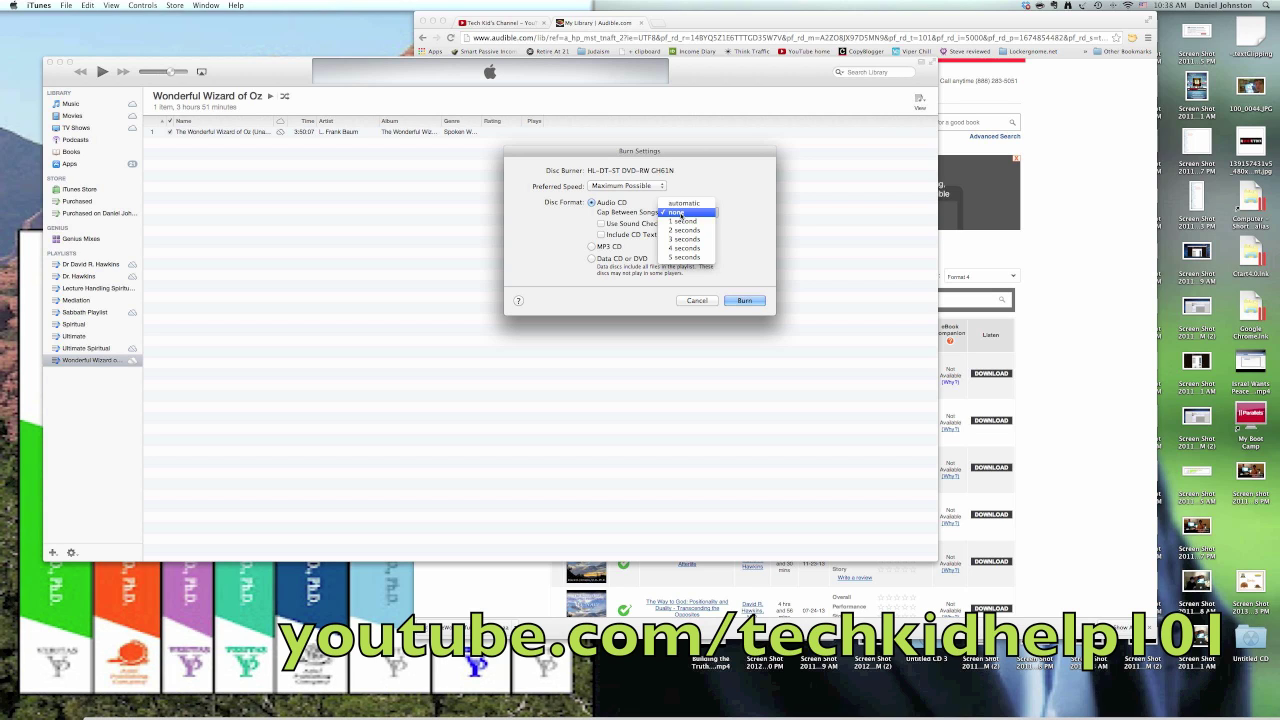
pyautogui.click(679, 217)
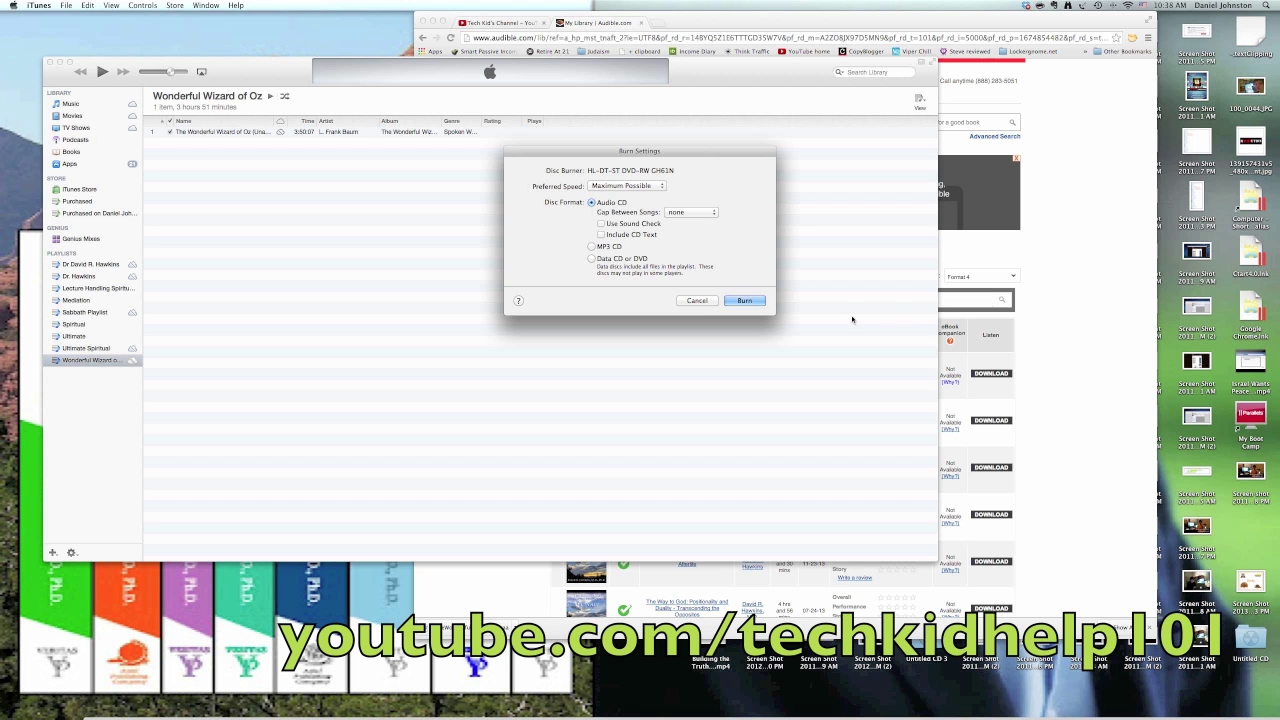
pyautogui.click(682, 300)
# Switch back to the browser, return to the Audible home page and look through the Best Sellers list.
pyautogui.click(1116, 320)
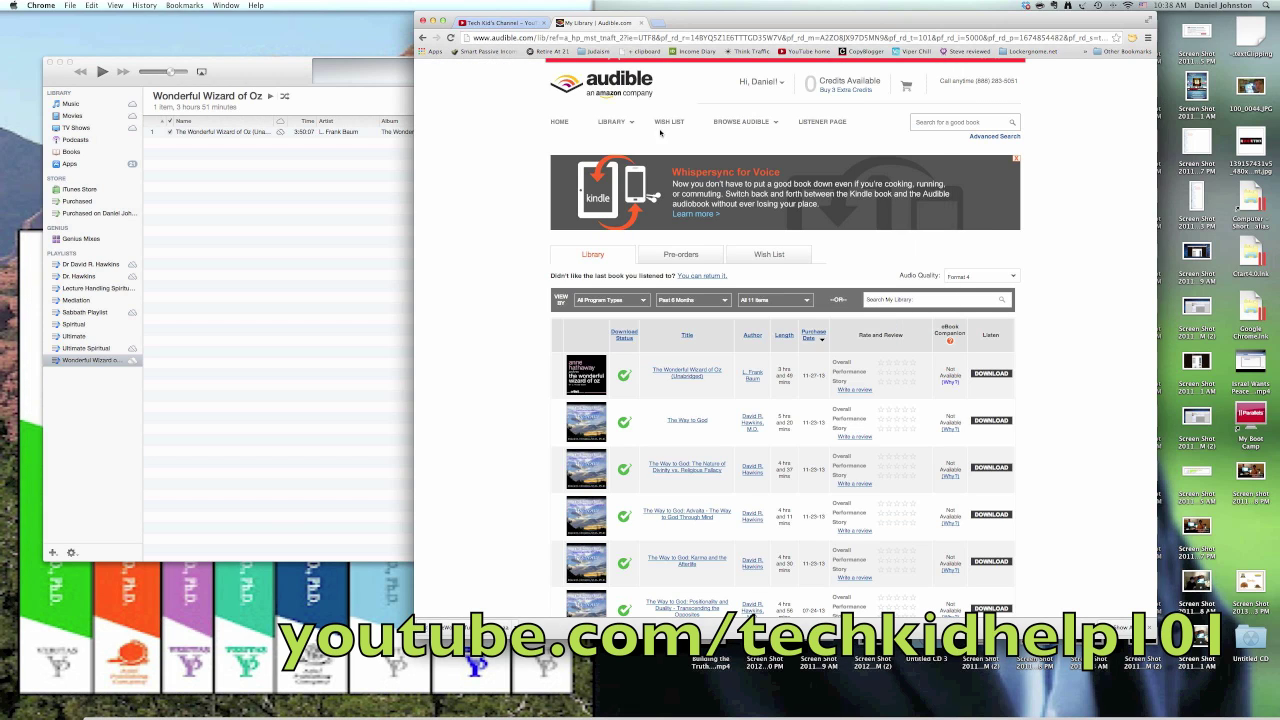
pyautogui.click(600, 90)
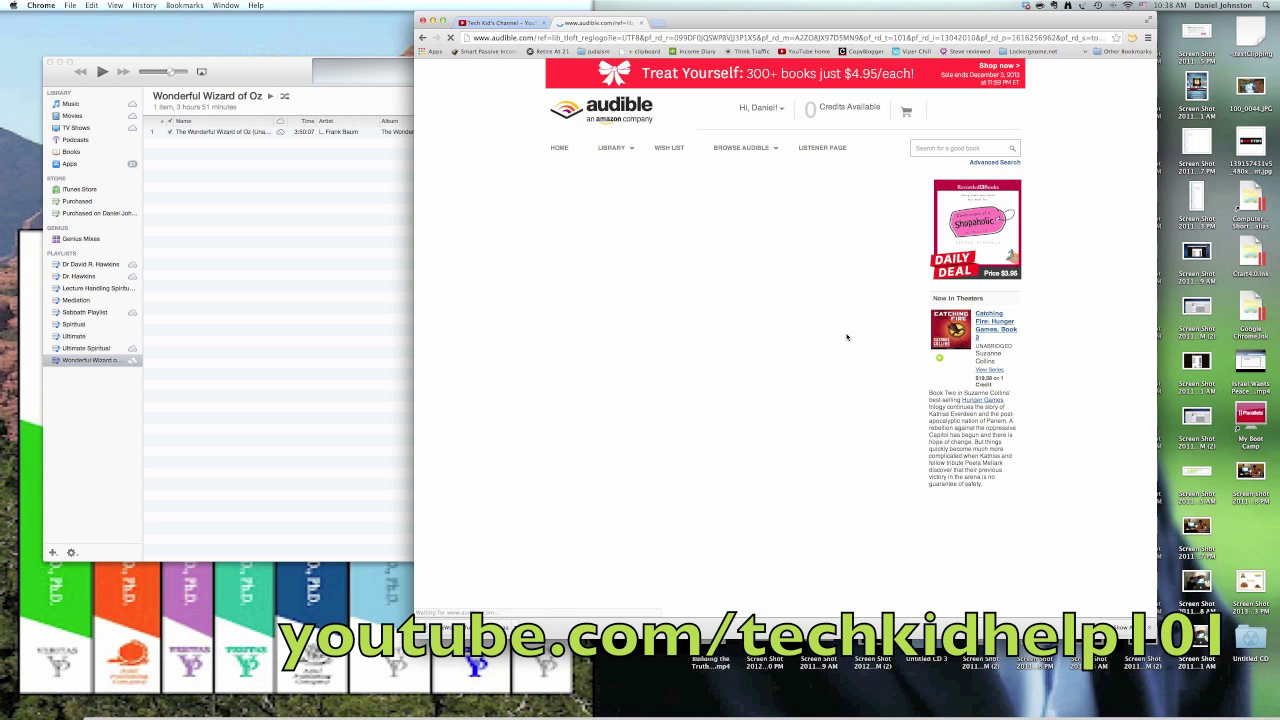
pyautogui.moveTo(745, 147)
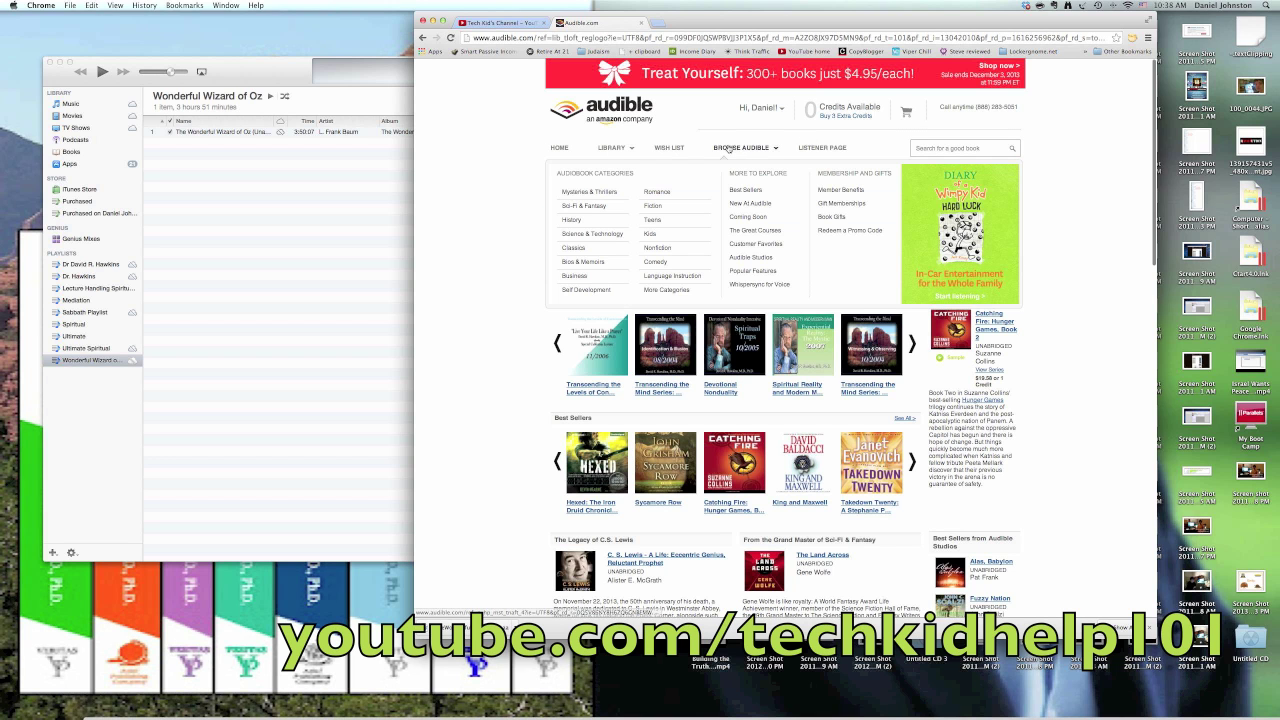
pyautogui.click(869, 280)
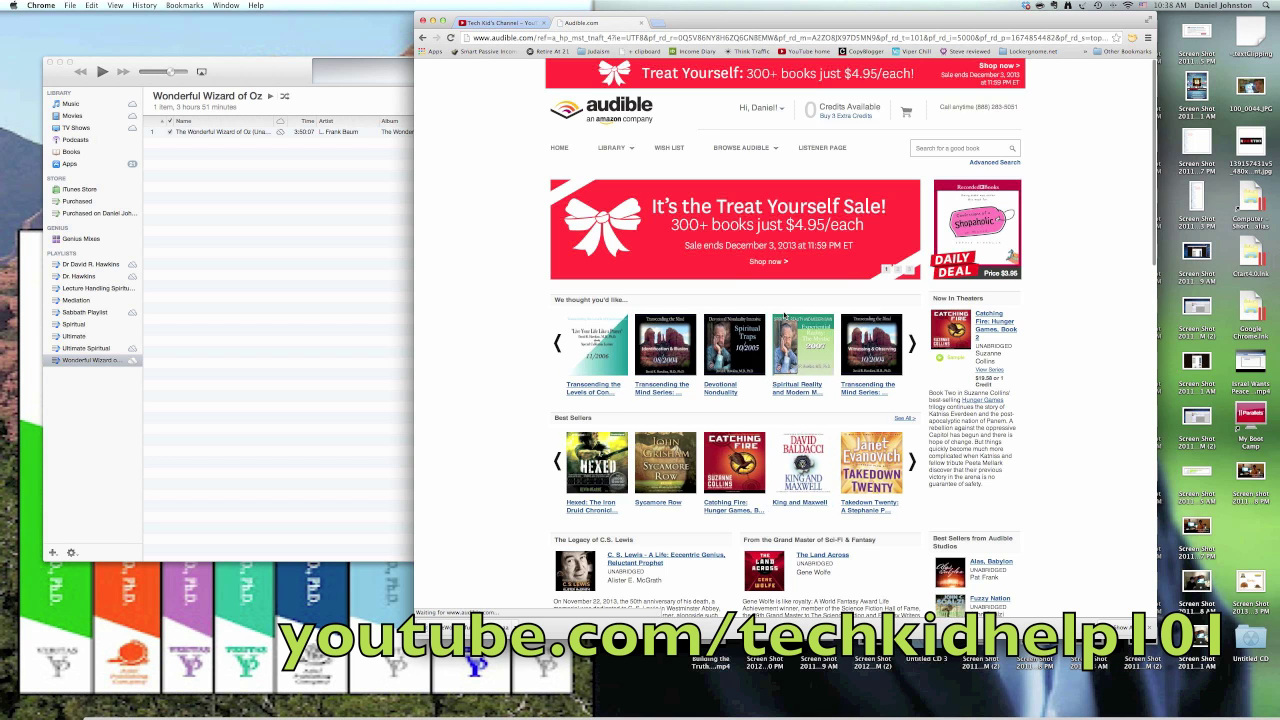
pyautogui.moveTo(771, 149)
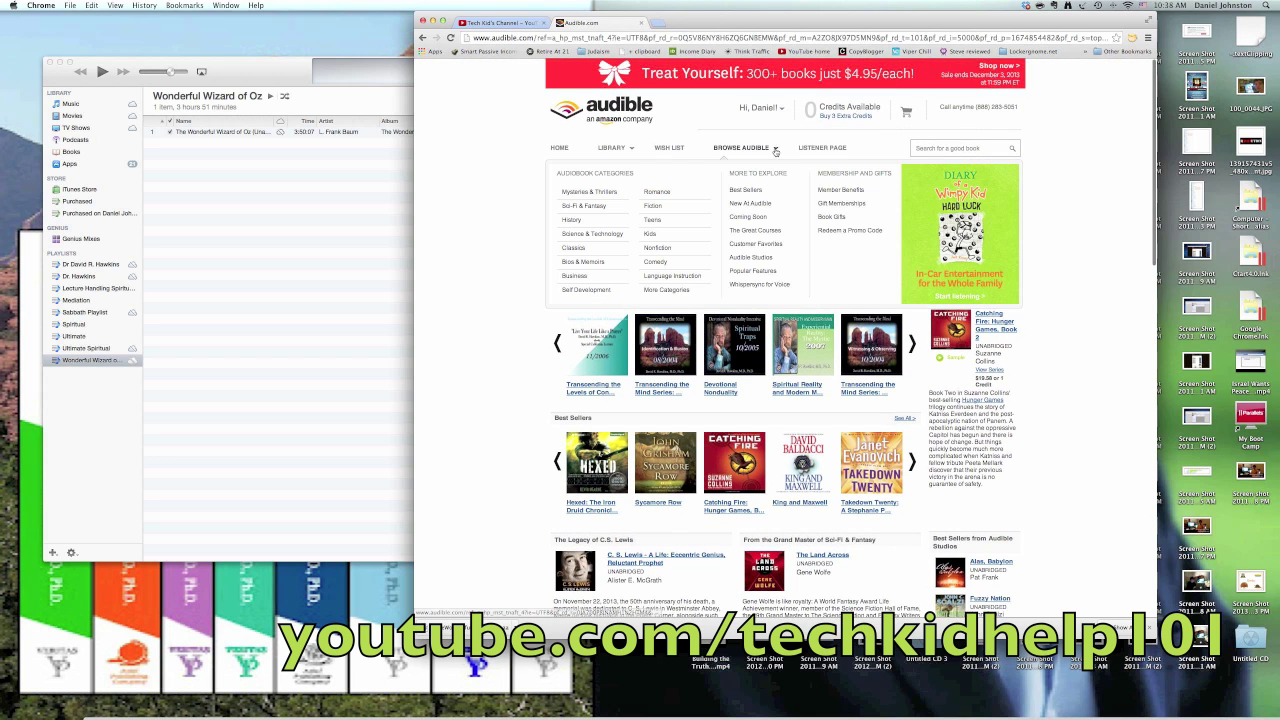
pyautogui.click(750, 191)
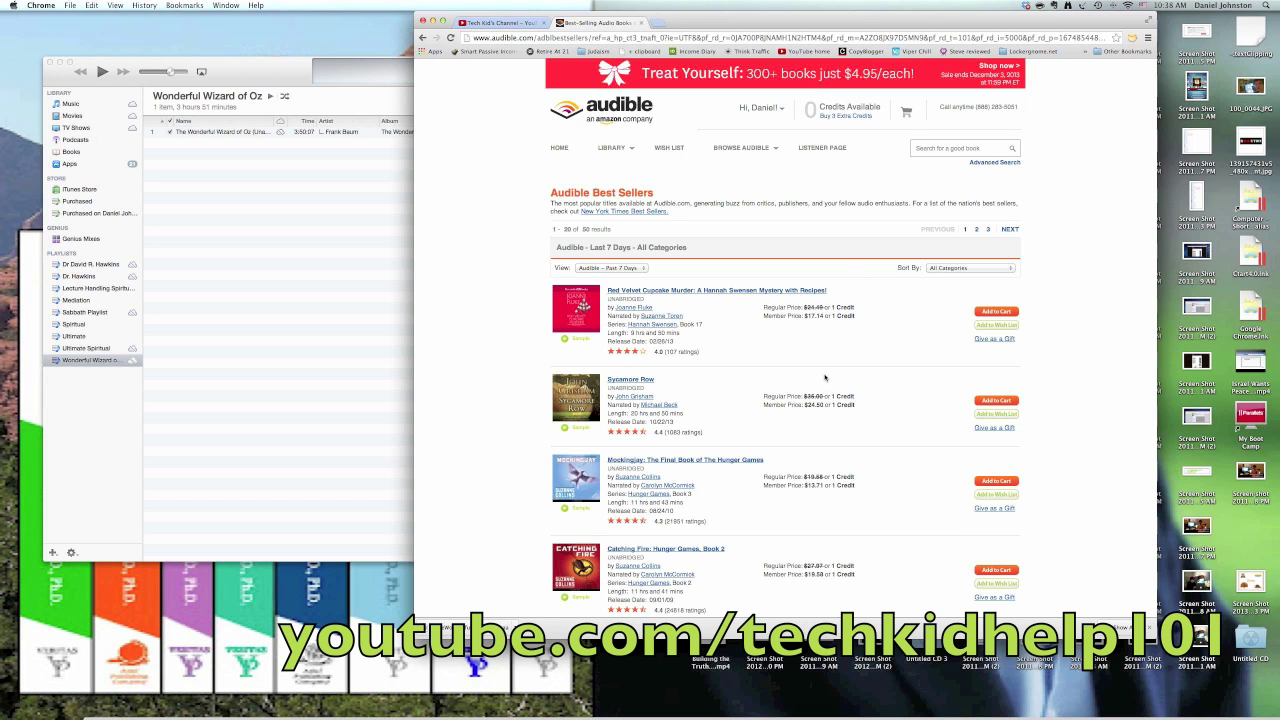
pyautogui.scroll(-3, 835, 377)
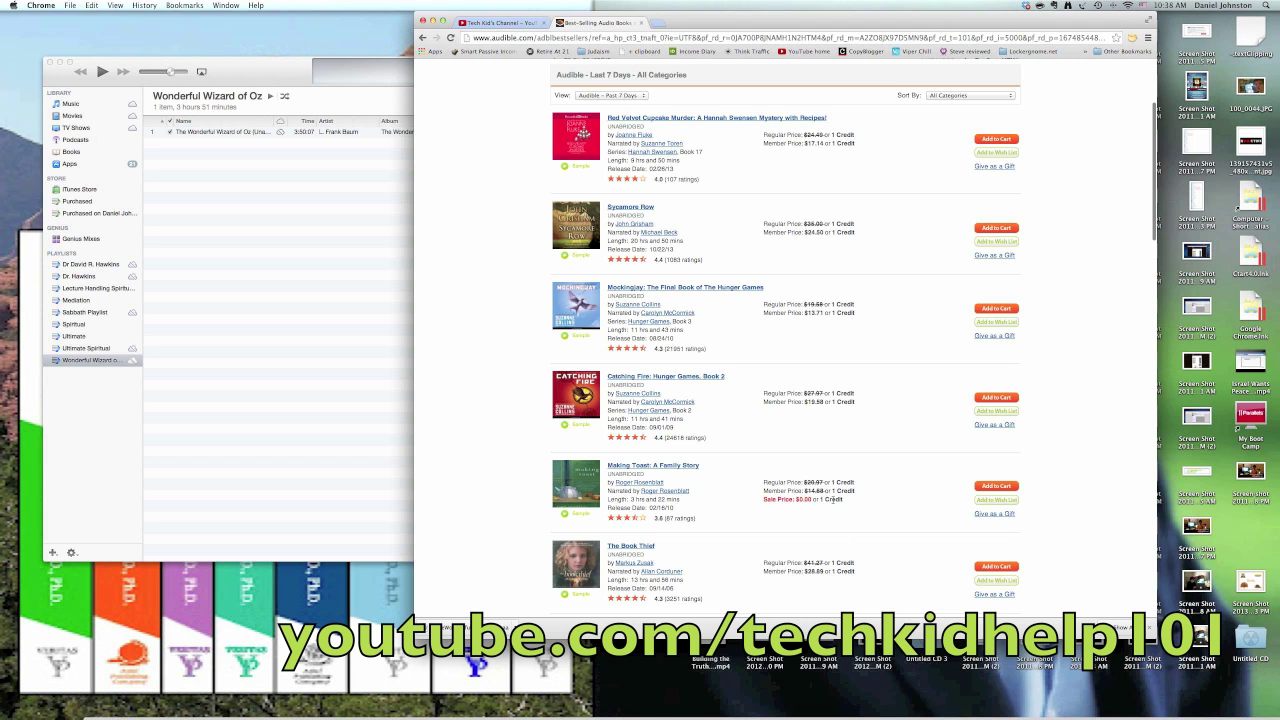
# Return to the beginning of the Audible Best Sellers list and switch to the Wonderful Wizard of Oz playlist in iTunes.
pyautogui.scroll(1, 831, 500)
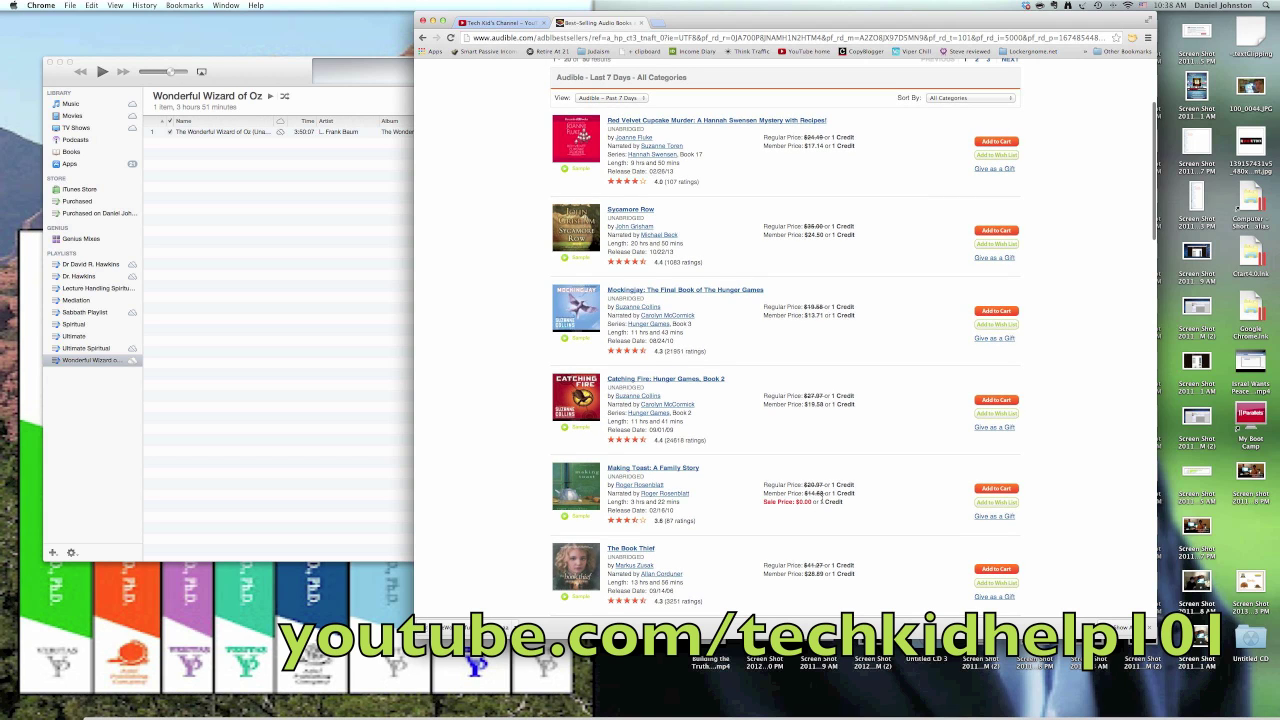
pyautogui.scroll(1, 820, 492)
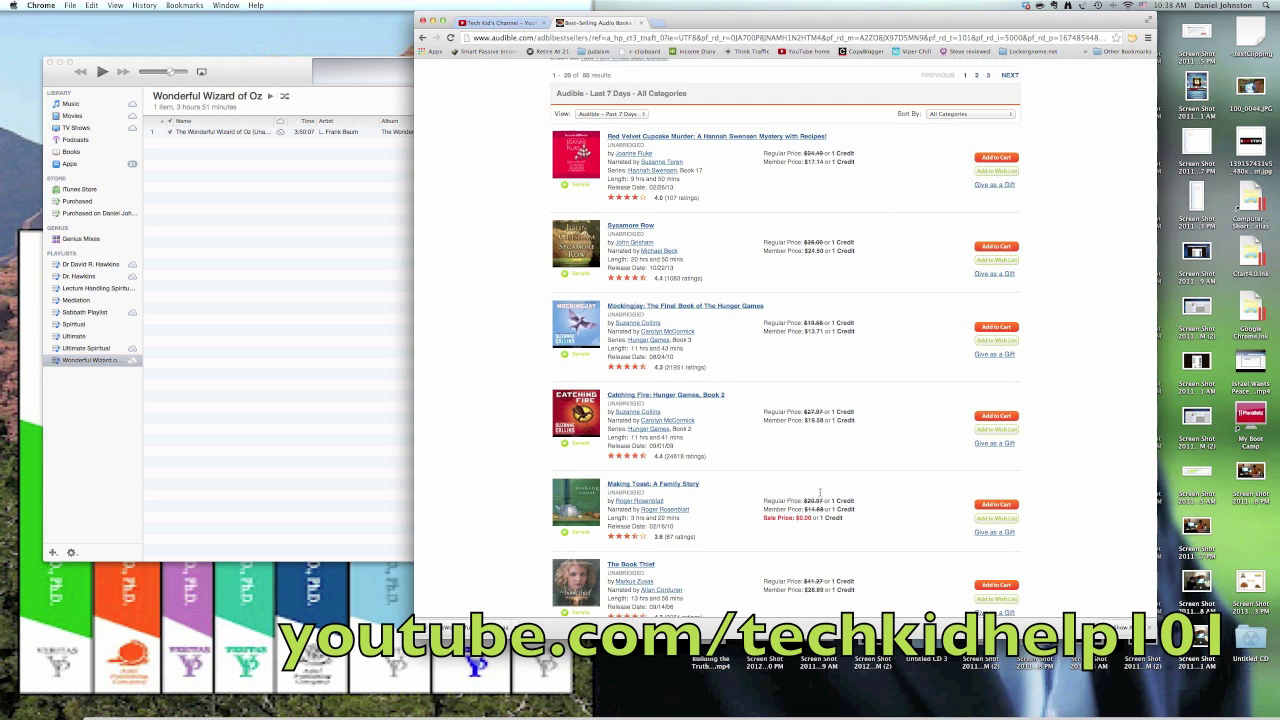
pyautogui.scroll(3, 820, 492)
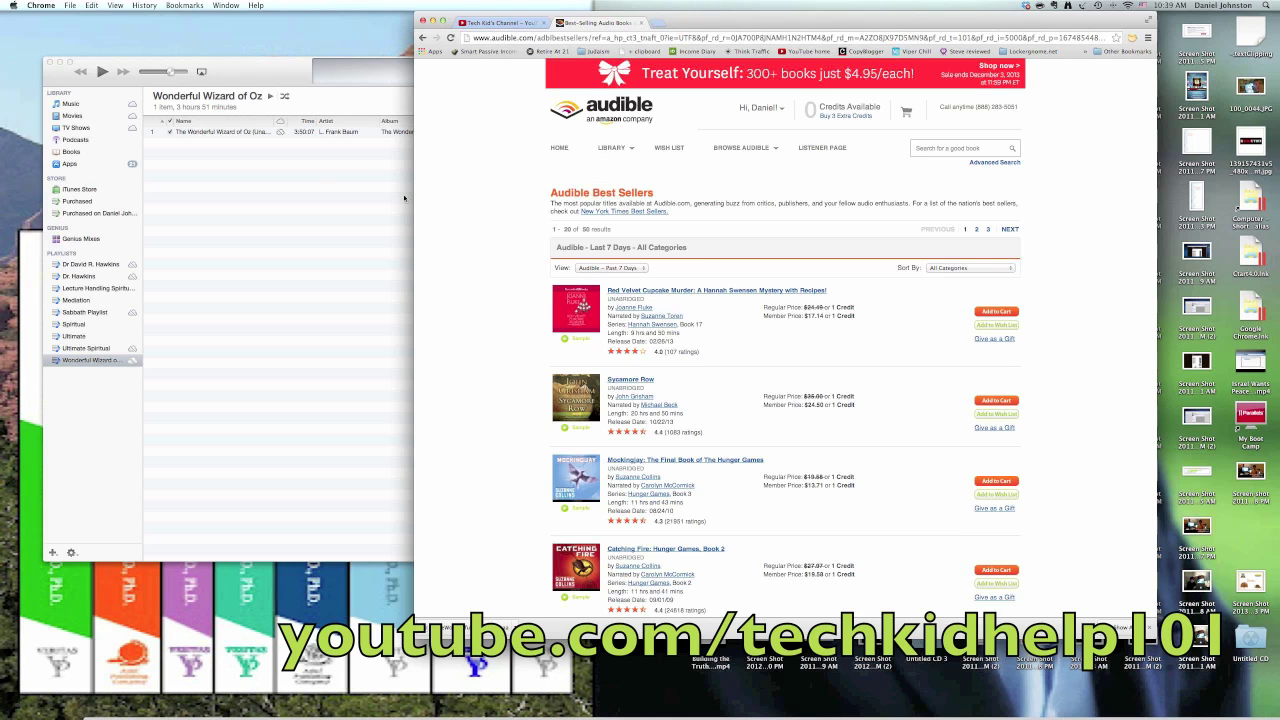
pyautogui.click(328, 336)
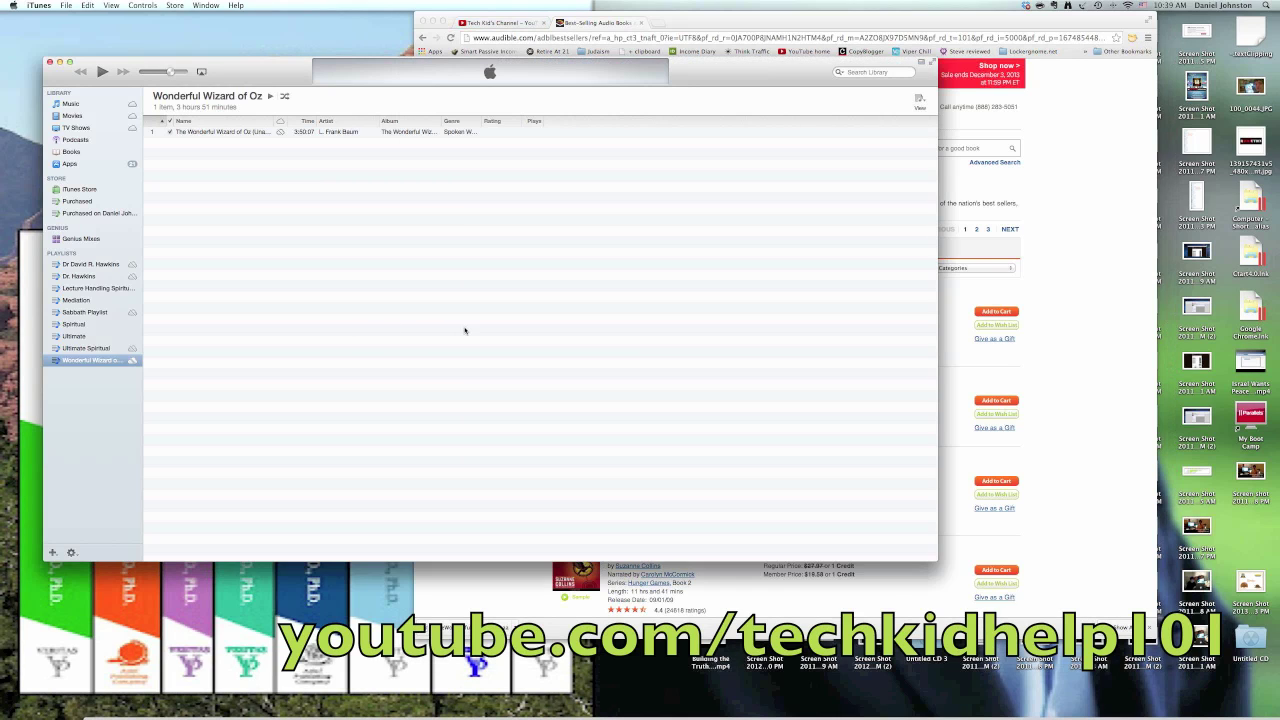
# Open the Audible library of purchased audiobooks in the browser and switch to the Tech Kid's Channel page on YouTube.
pyautogui.click(1083, 251)
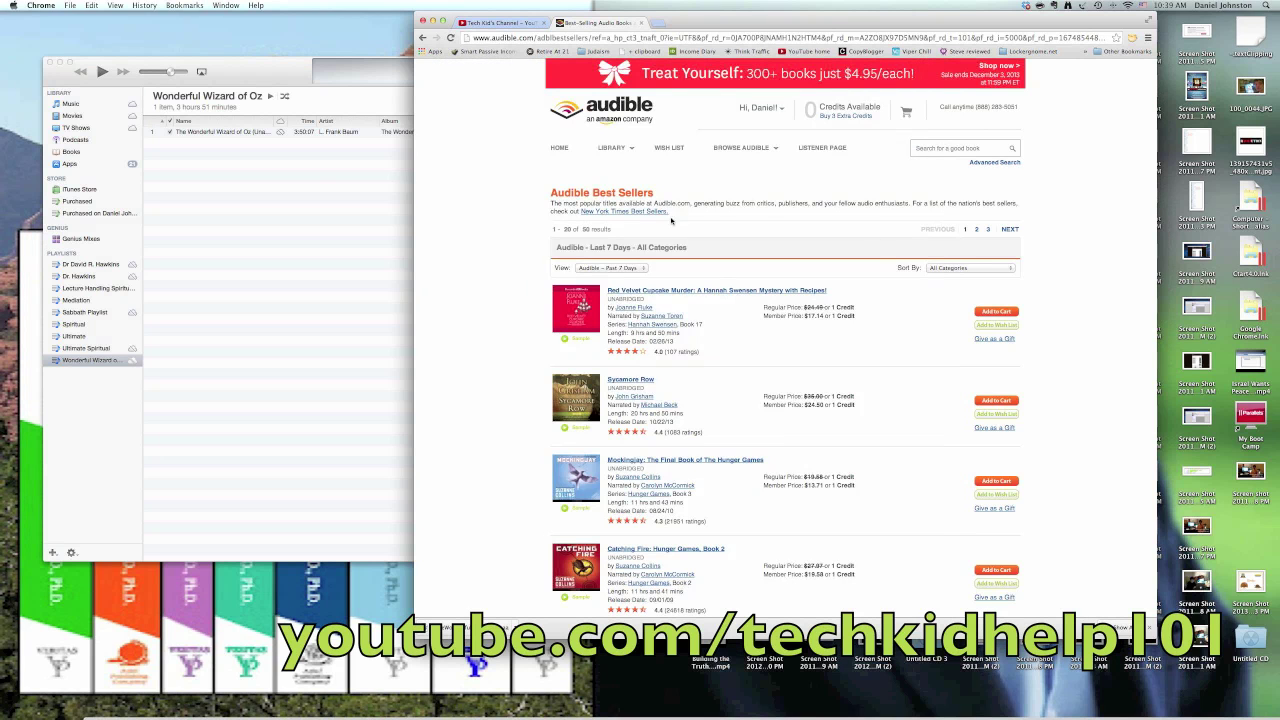
pyautogui.click(614, 153)
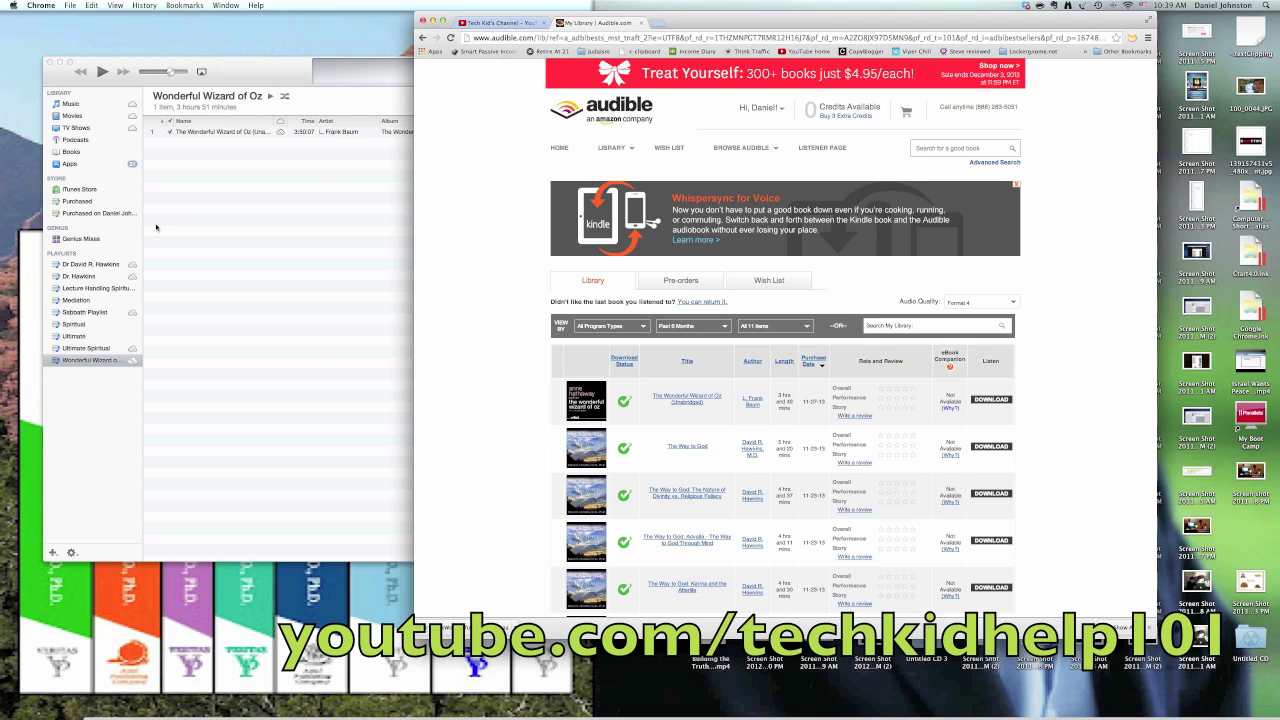
pyautogui.click(489, 24)
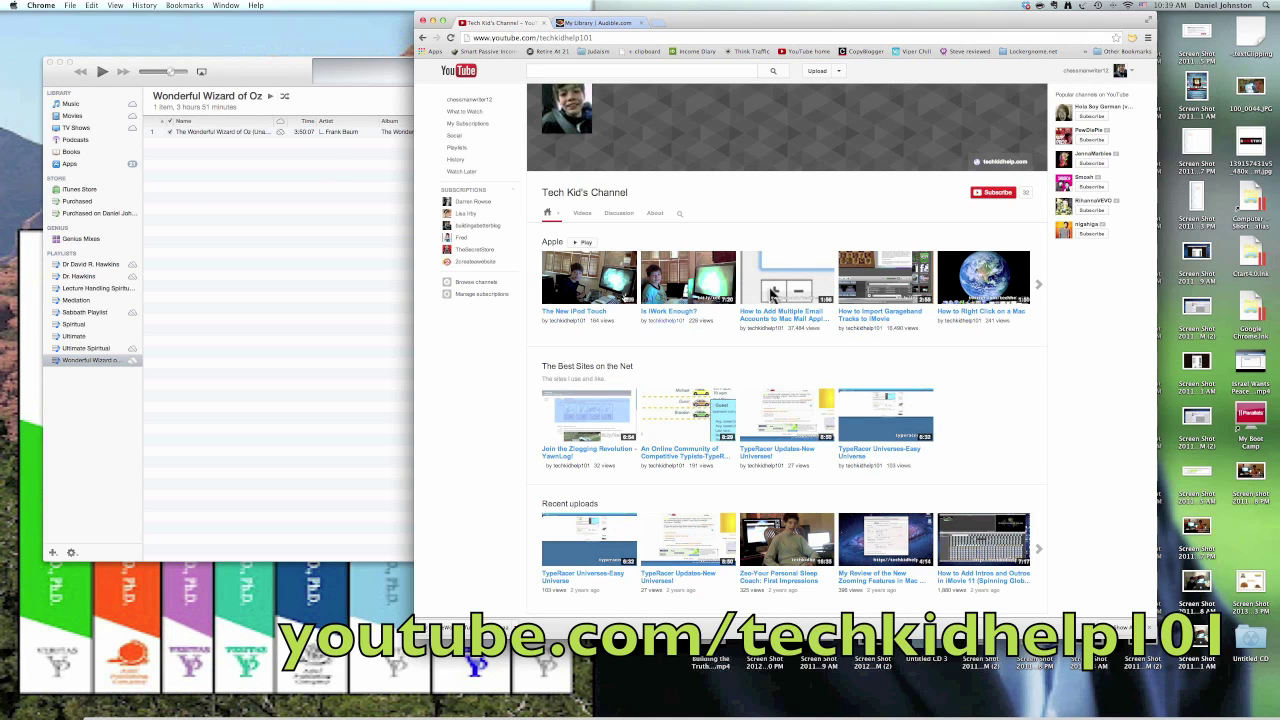